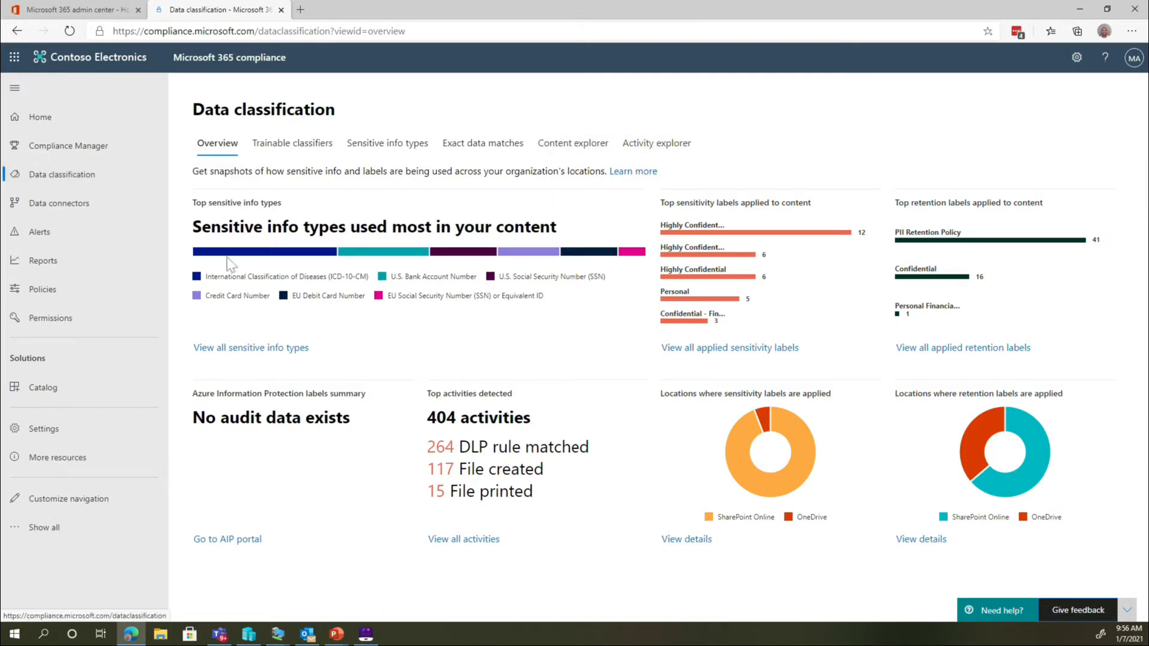
Open DLP Policy-1 from the data loss prevention policies for editing
click(103, 438)
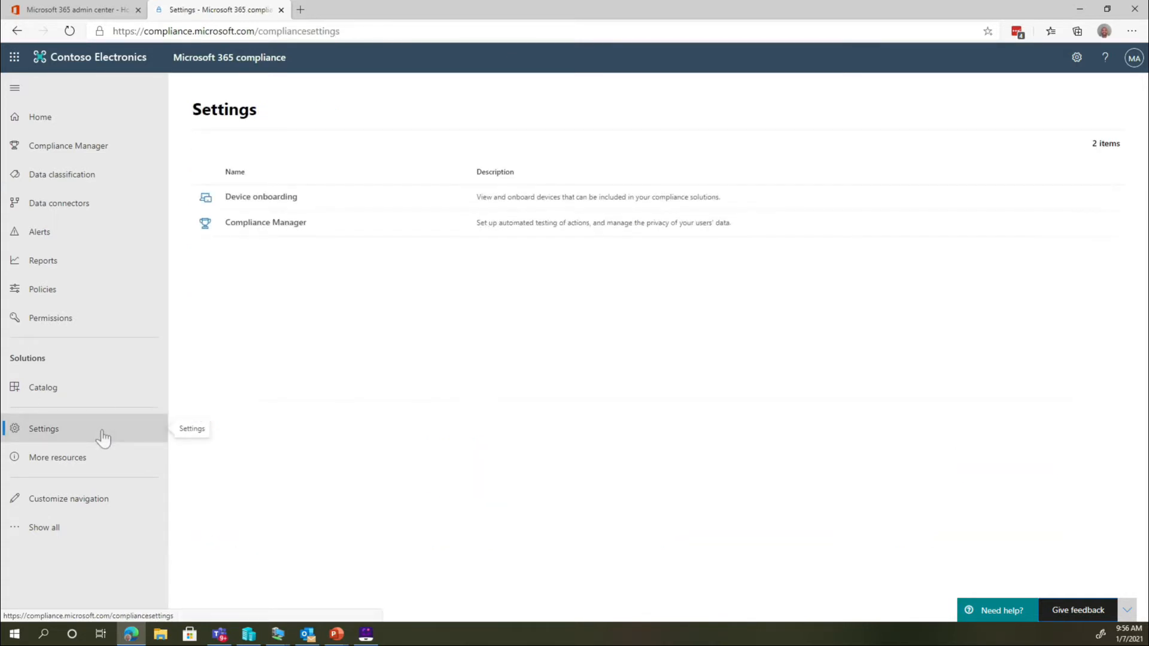
click(98, 294)
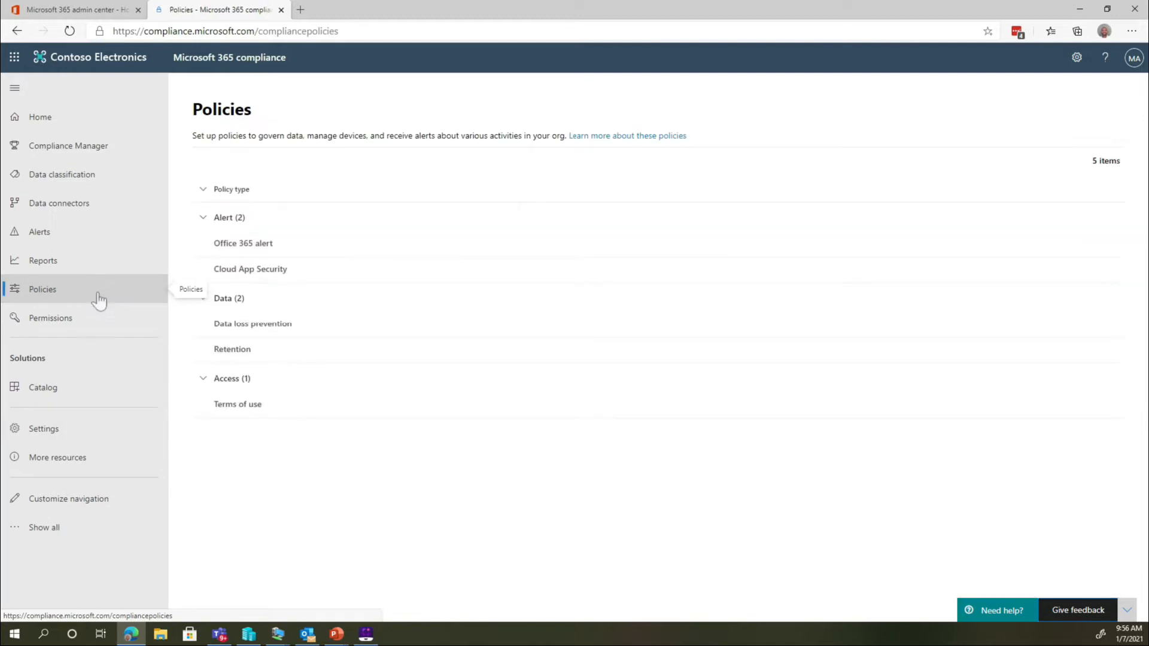
click(243, 326)
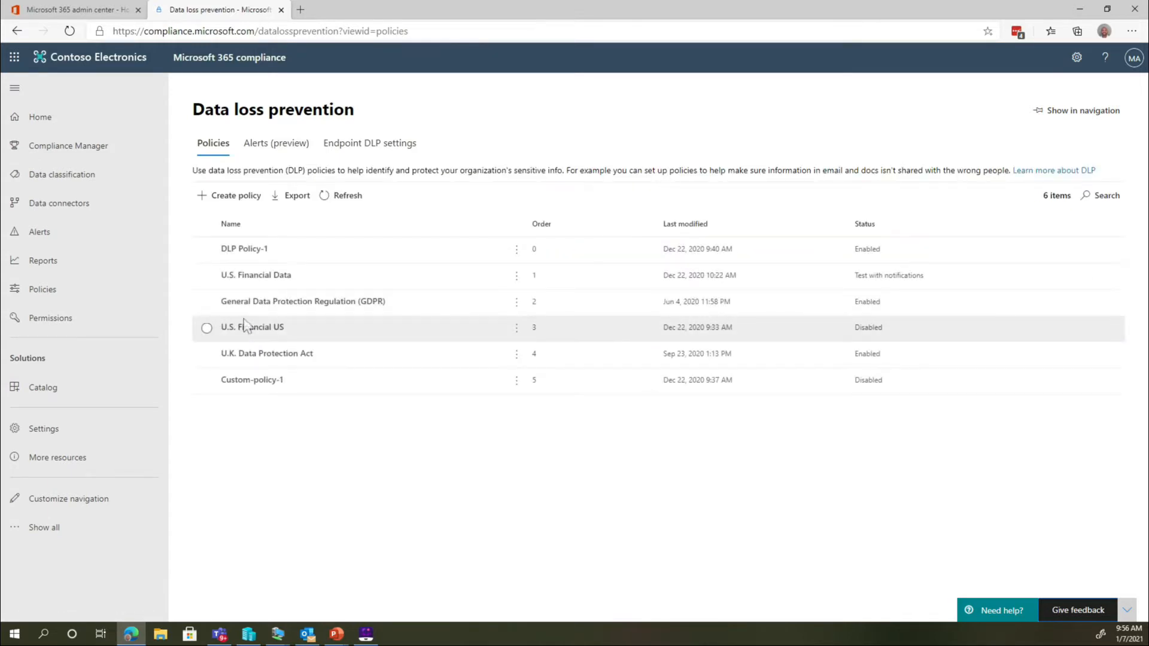
click(259, 251)
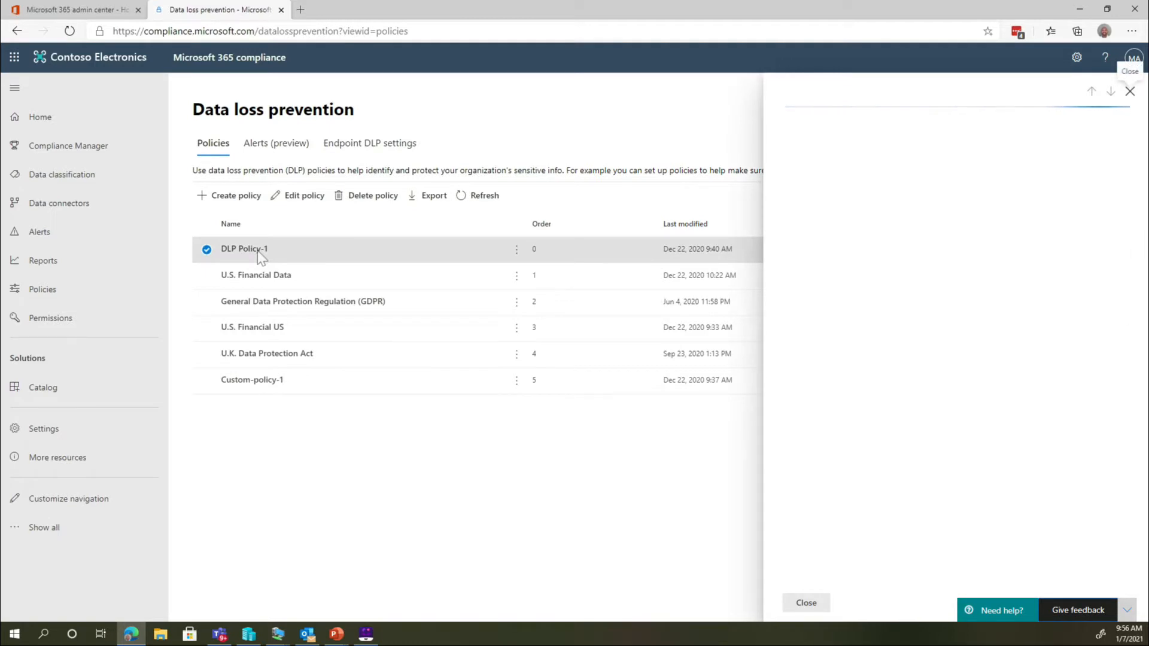
click(303, 207)
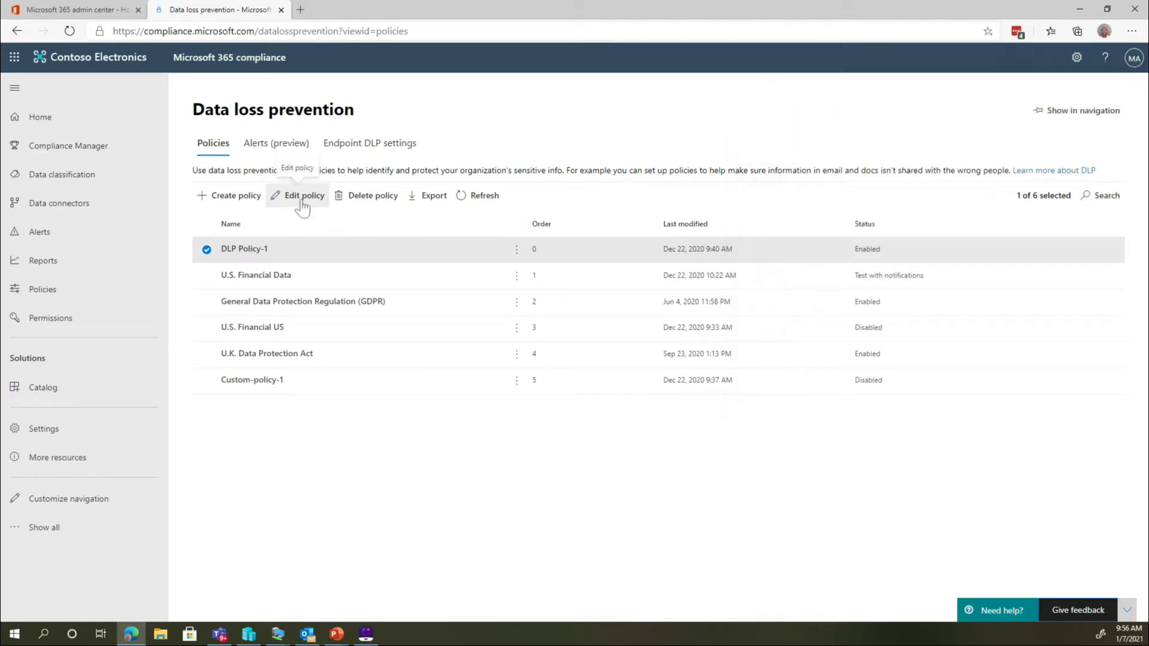
right_click(303, 206)
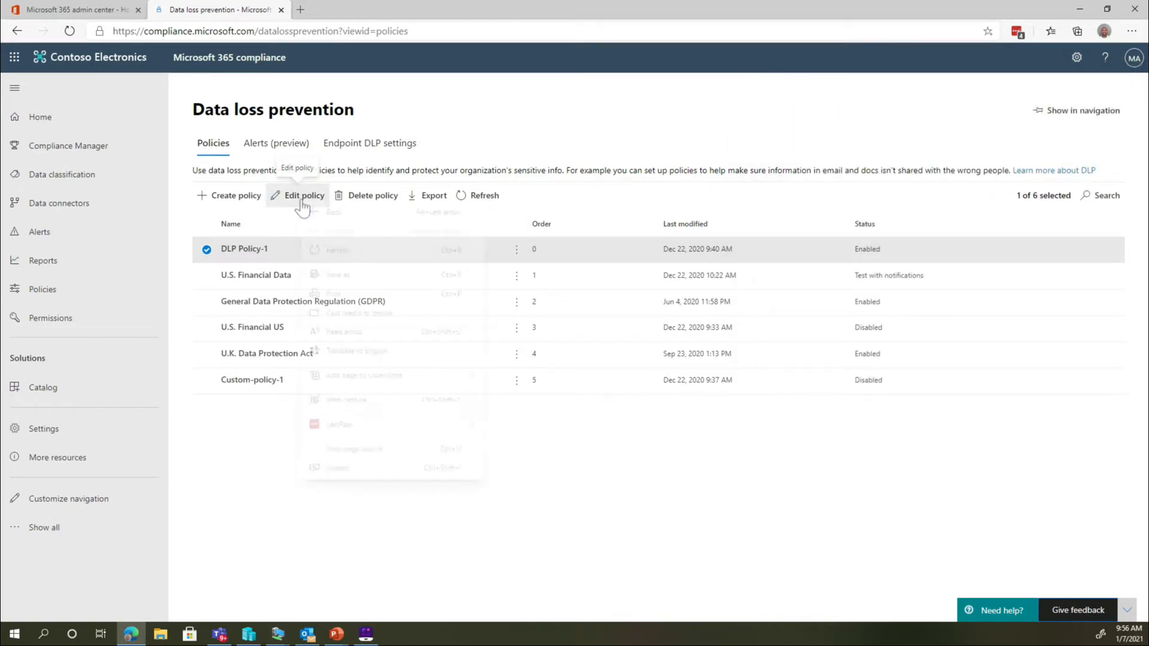
click(294, 195)
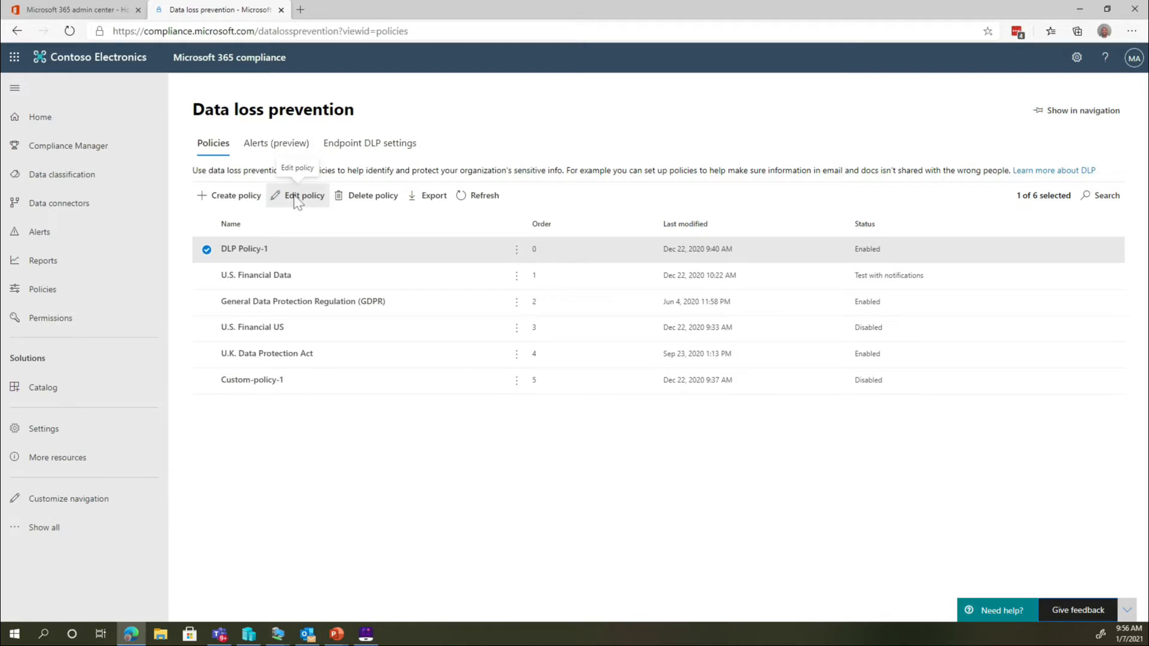
right_click(296, 202)
click(280, 198)
click(278, 197)
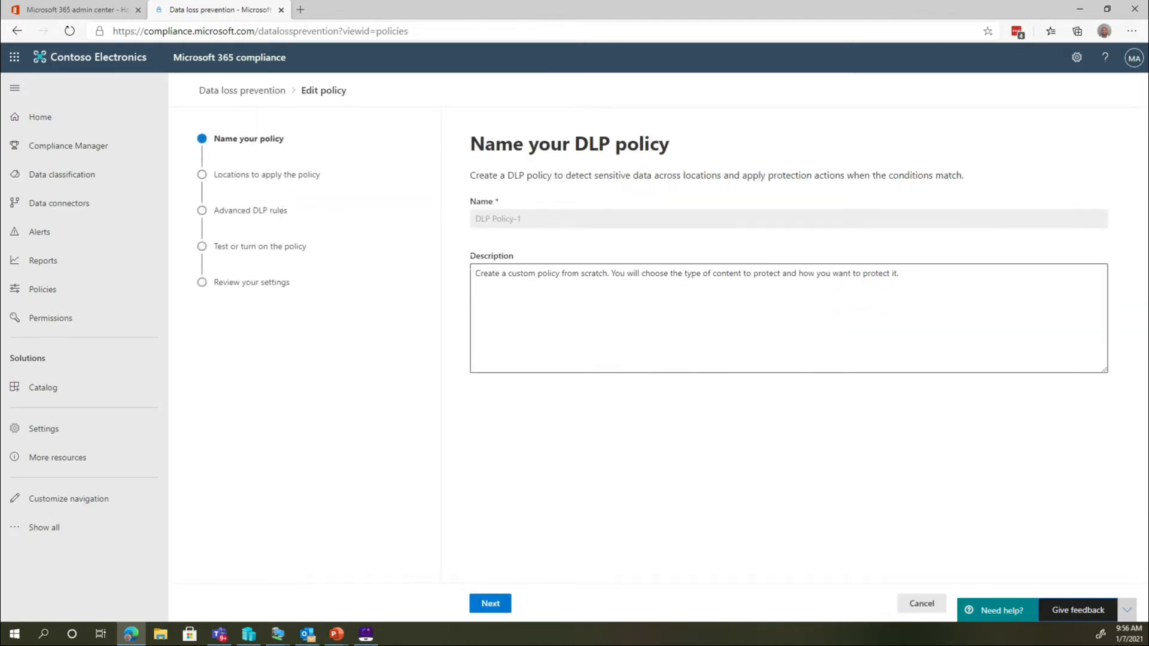
Review the policy's locations, then examine the sensitive info types and Windows device actions of the Conditional Rules rule
click(488, 607)
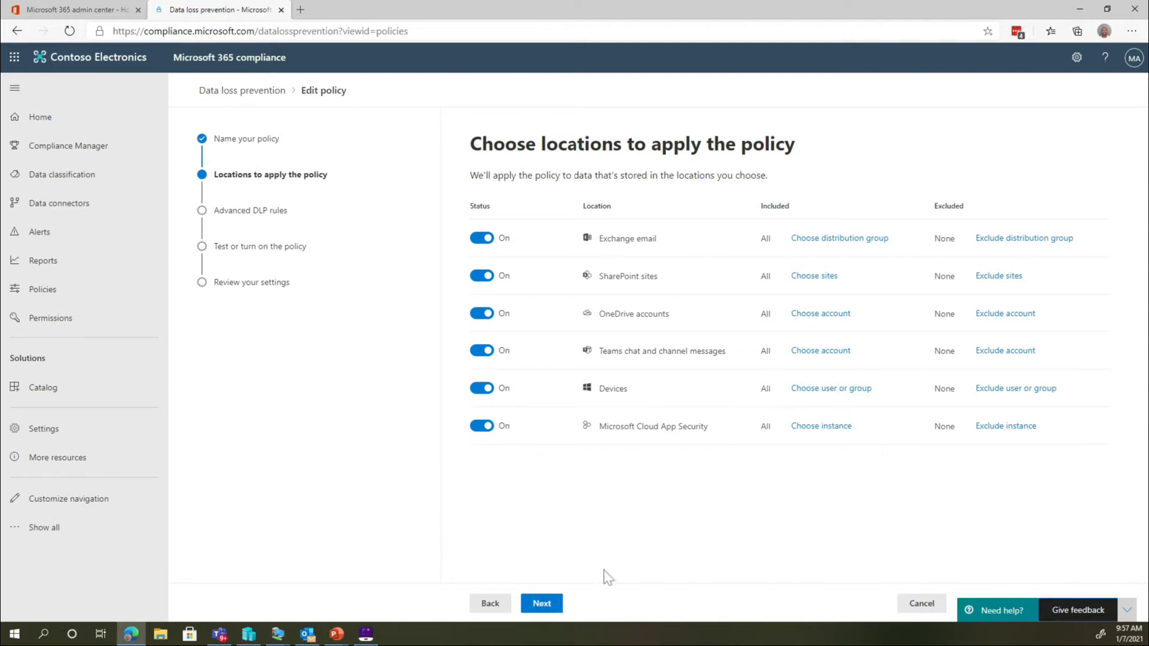
right_click(551, 605)
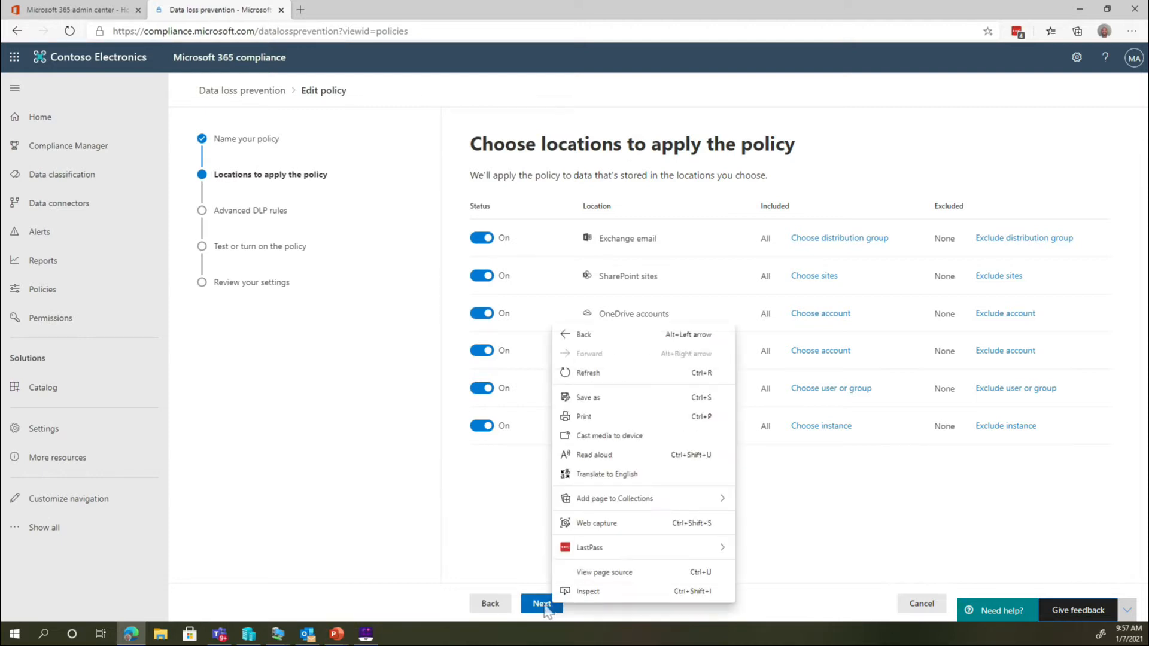
click(545, 606)
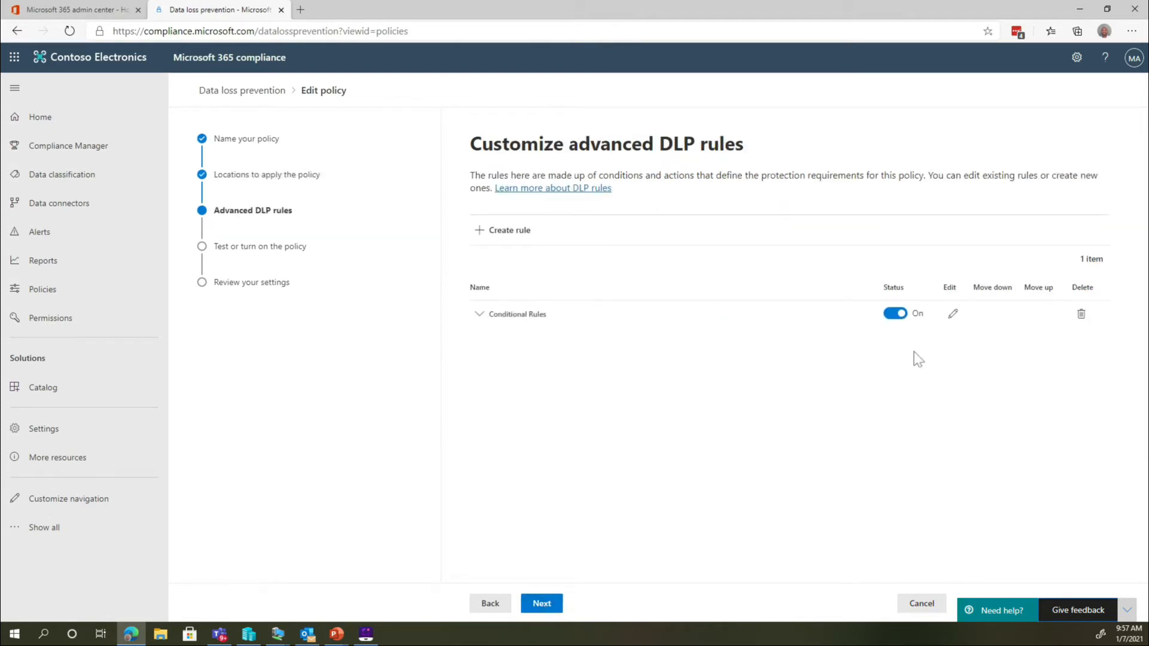
click(953, 313)
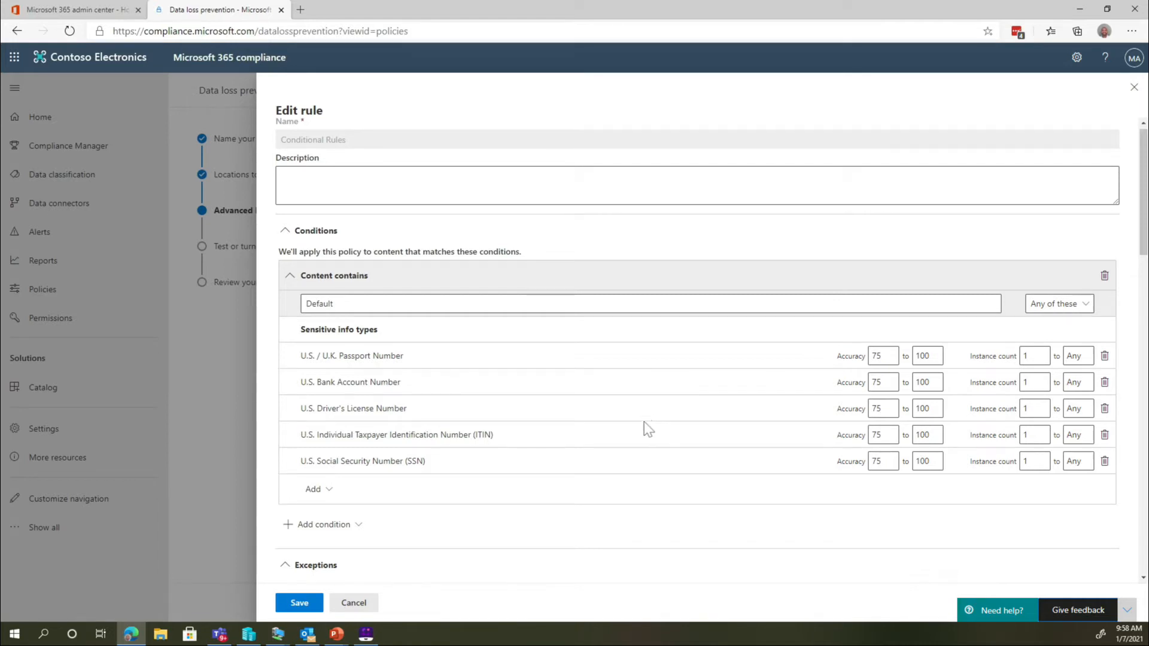
scroll(644, 422, down, 7)
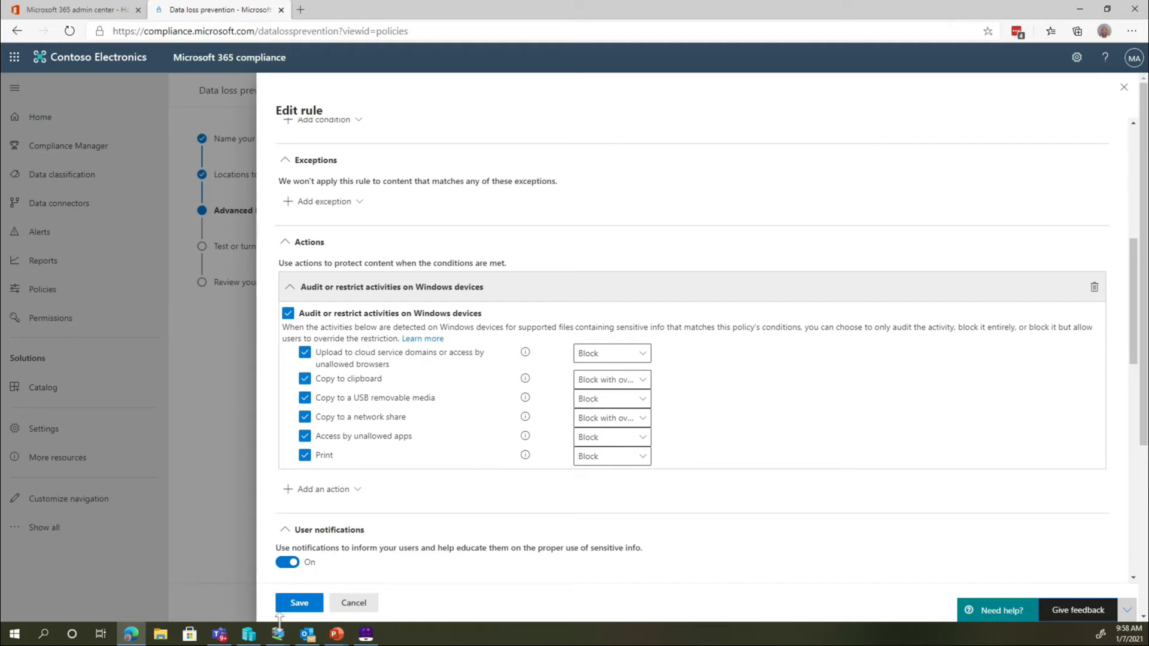
Switch to the virtual machine showing the Word document, close its Data Loss Prevention dialog and Notepad++, and minimize the machine window
mouse_move(277, 635)
click(302, 605)
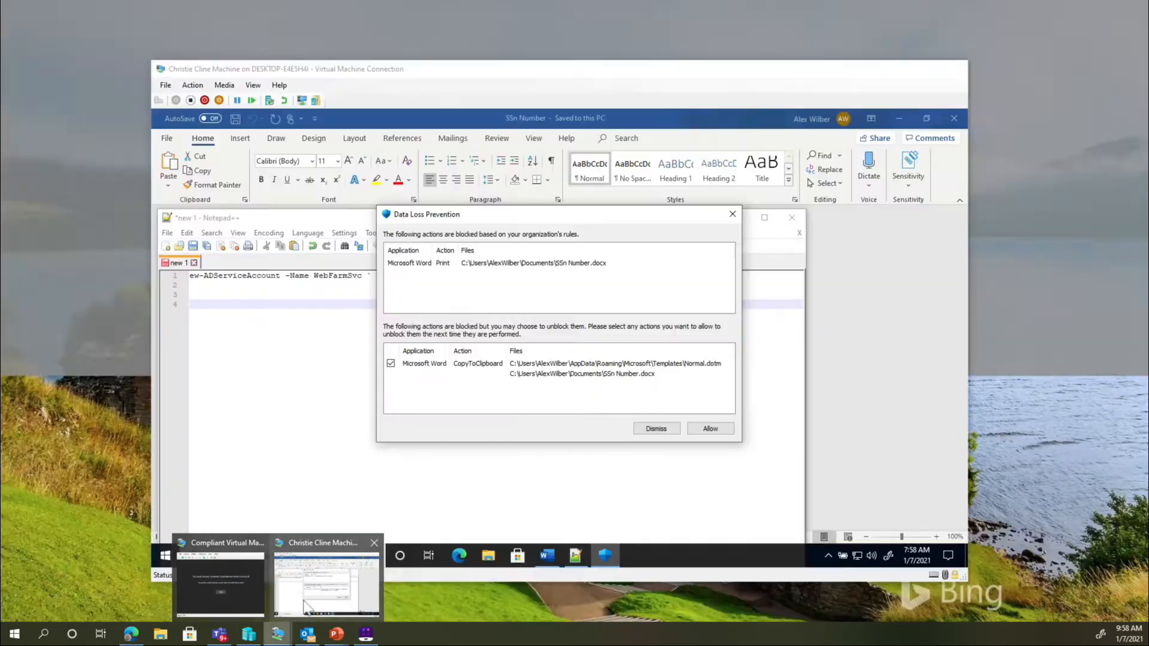
click(311, 609)
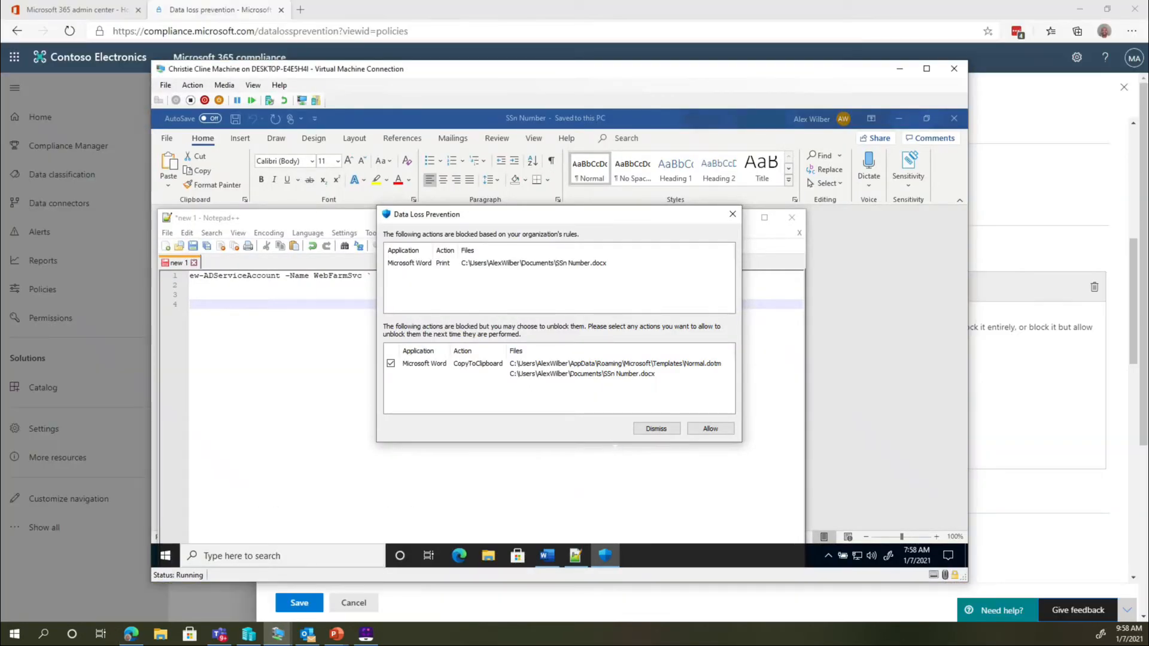
click(733, 213)
click(792, 218)
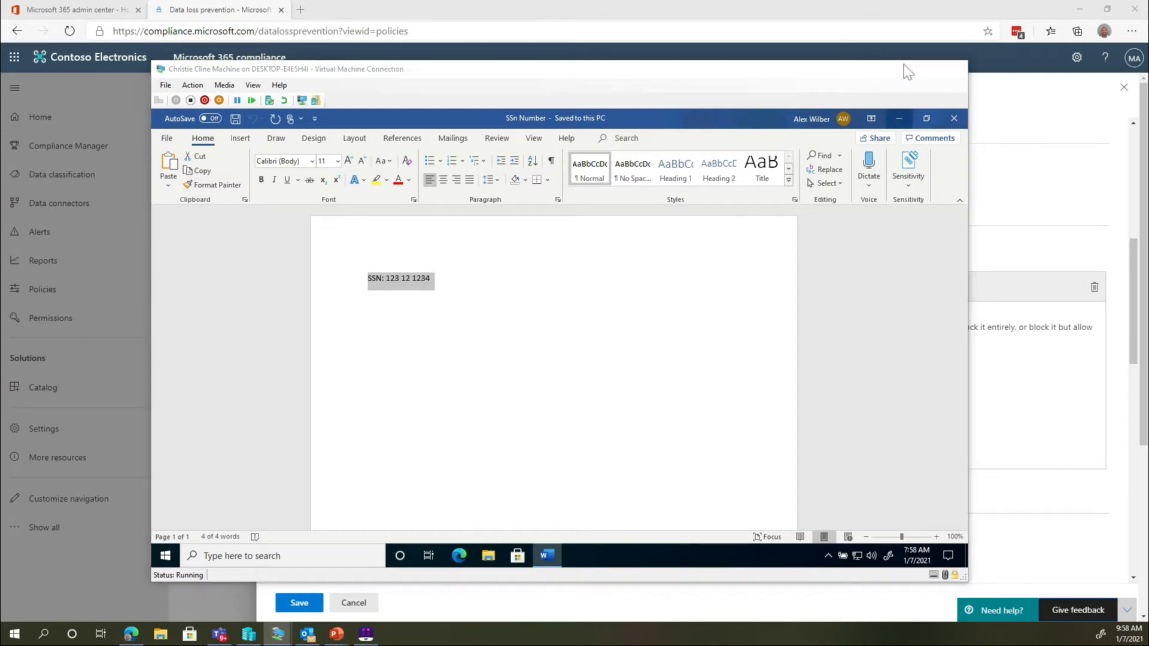
click(902, 70)
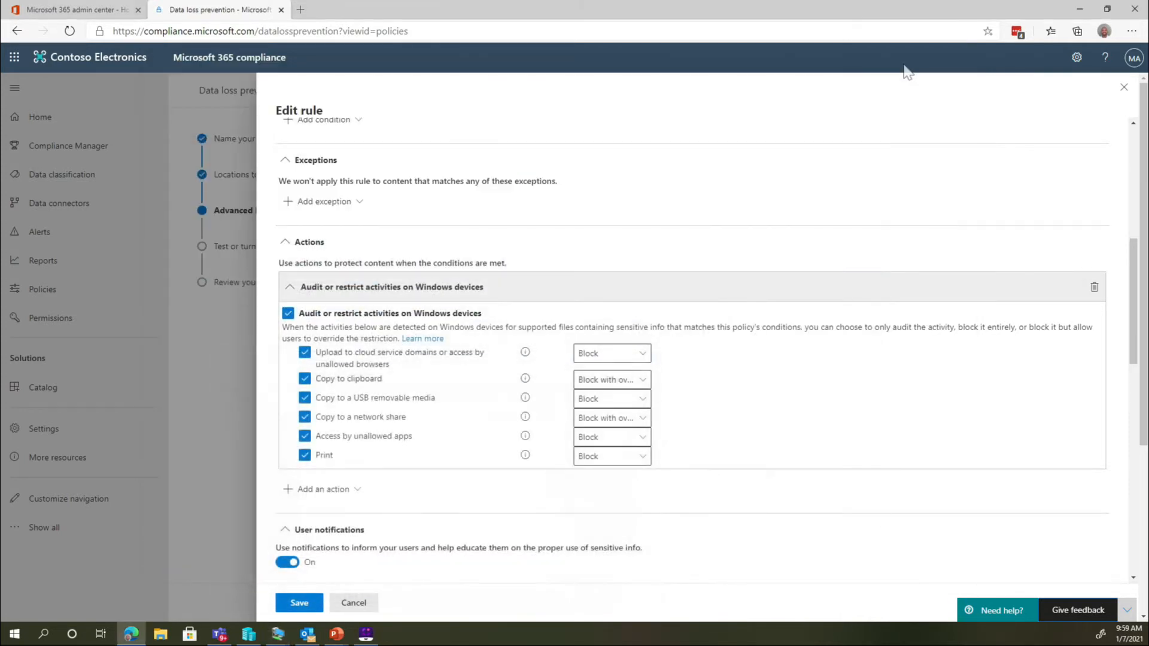
Exit the rule editor without saving and open the Device onboarding settings
click(354, 602)
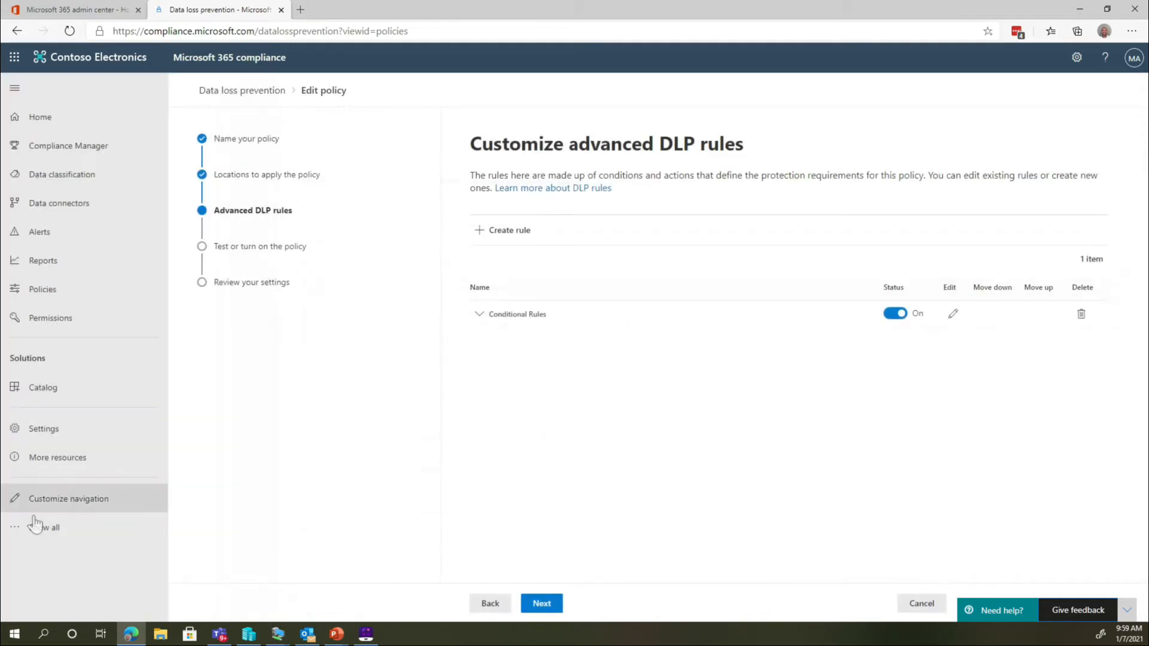
right_click(40, 428)
click(39, 424)
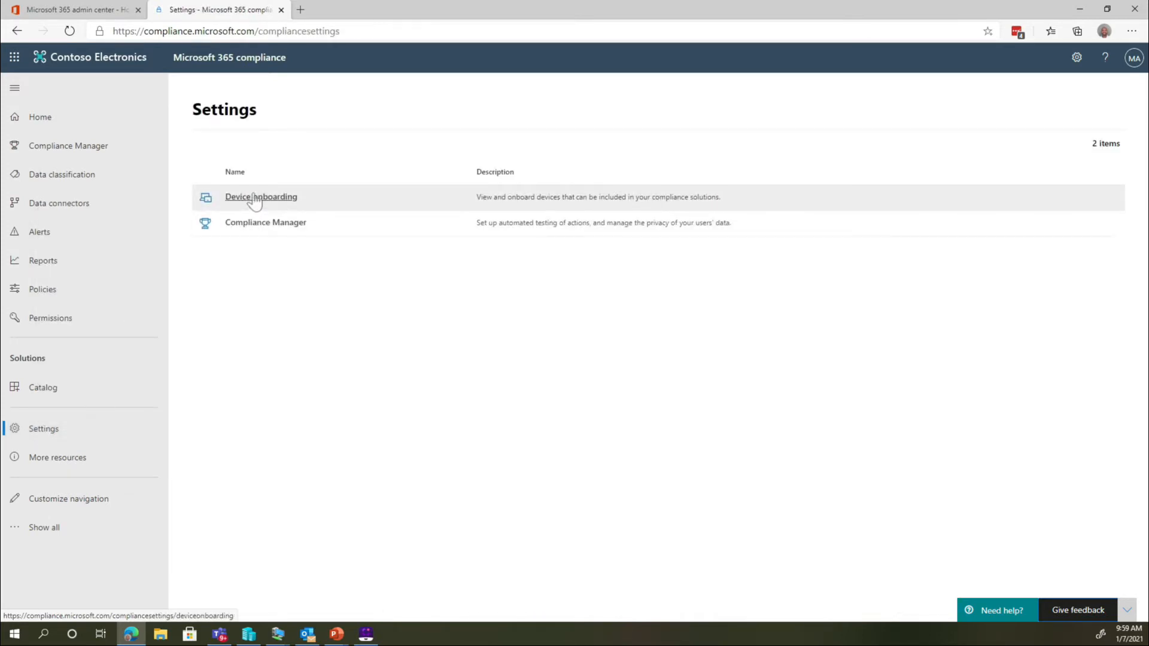
click(252, 201)
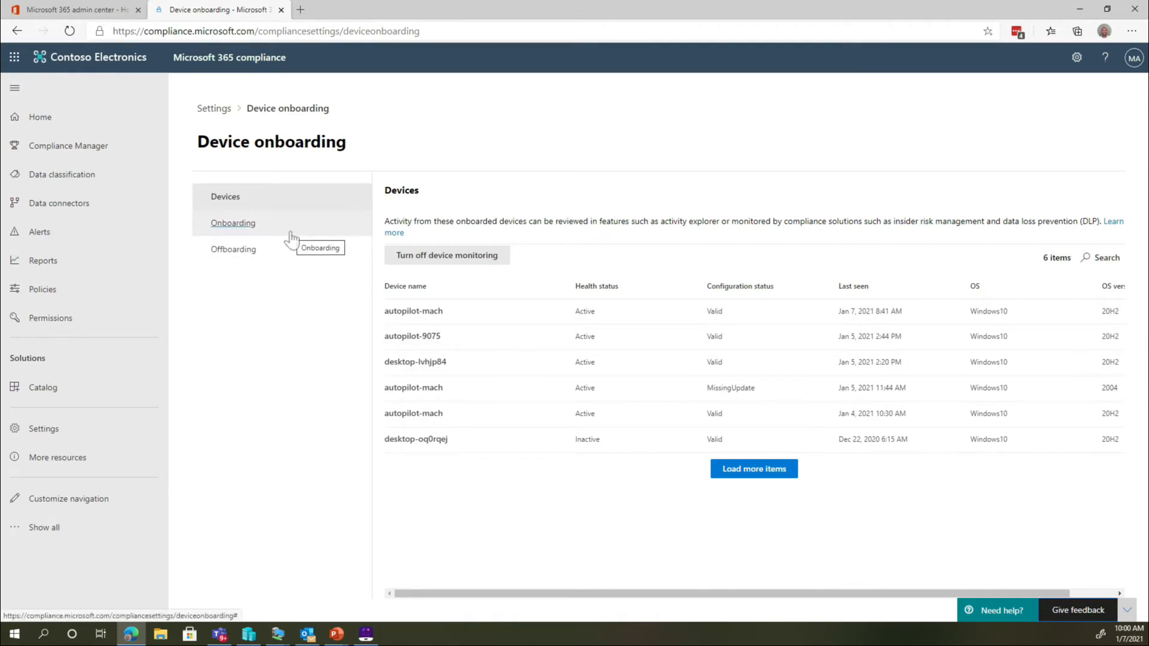
Download the onboarding package for the Local script (for up to 10 machines) deployment method and look inside the zip file
click(252, 235)
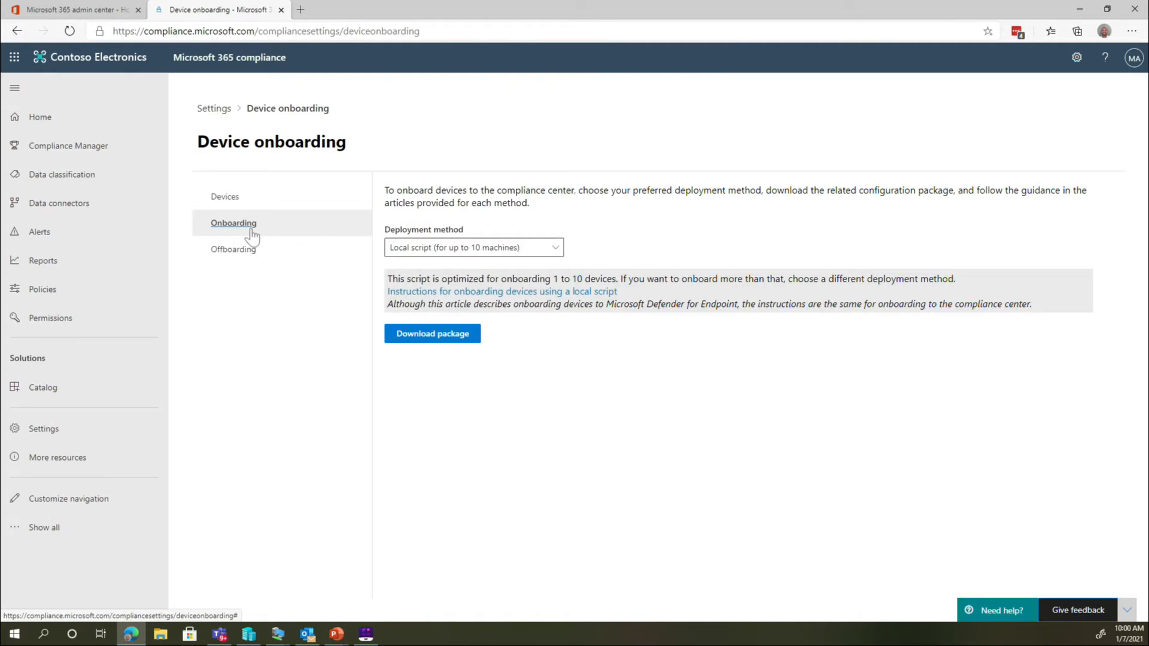
click(422, 259)
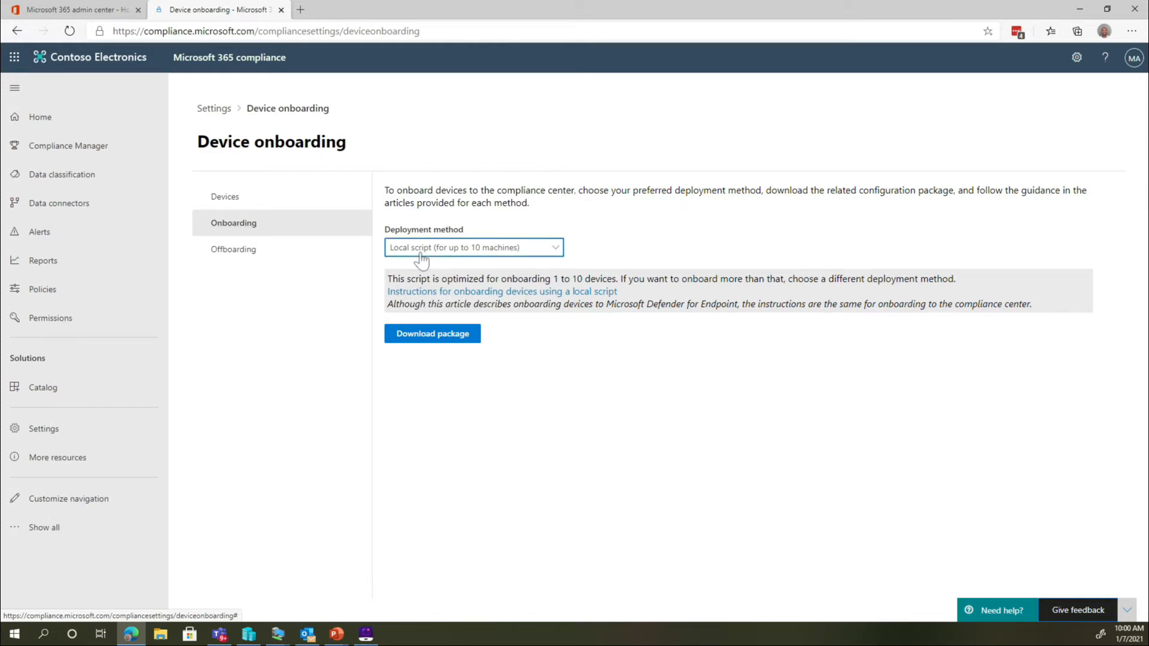
click(425, 401)
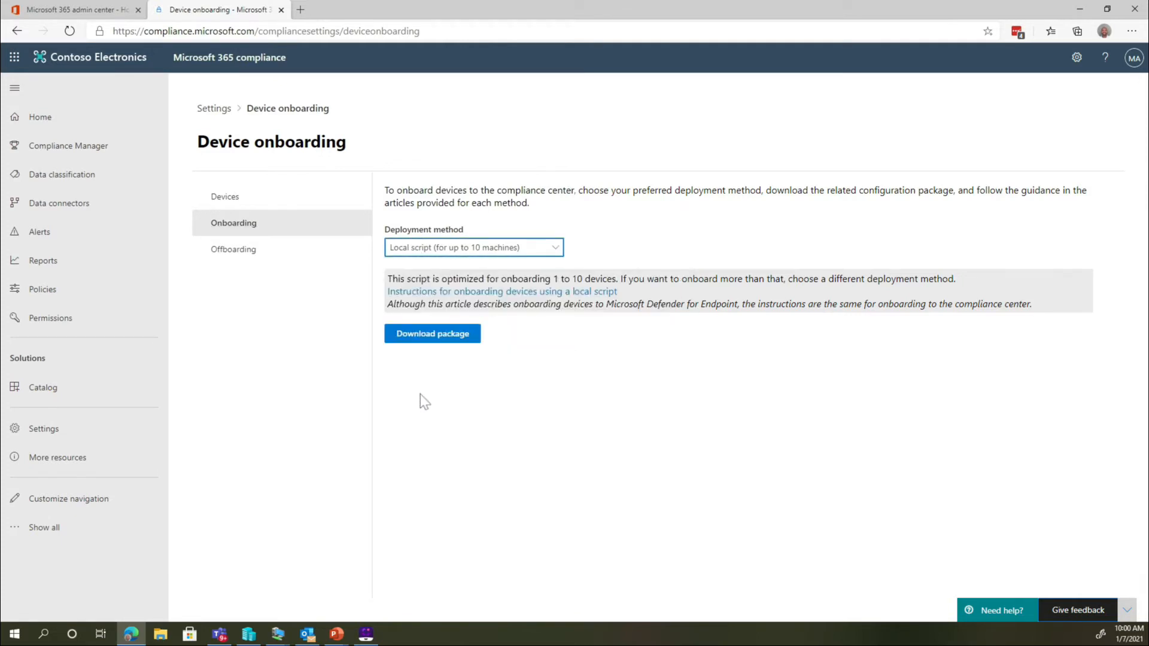
click(427, 347)
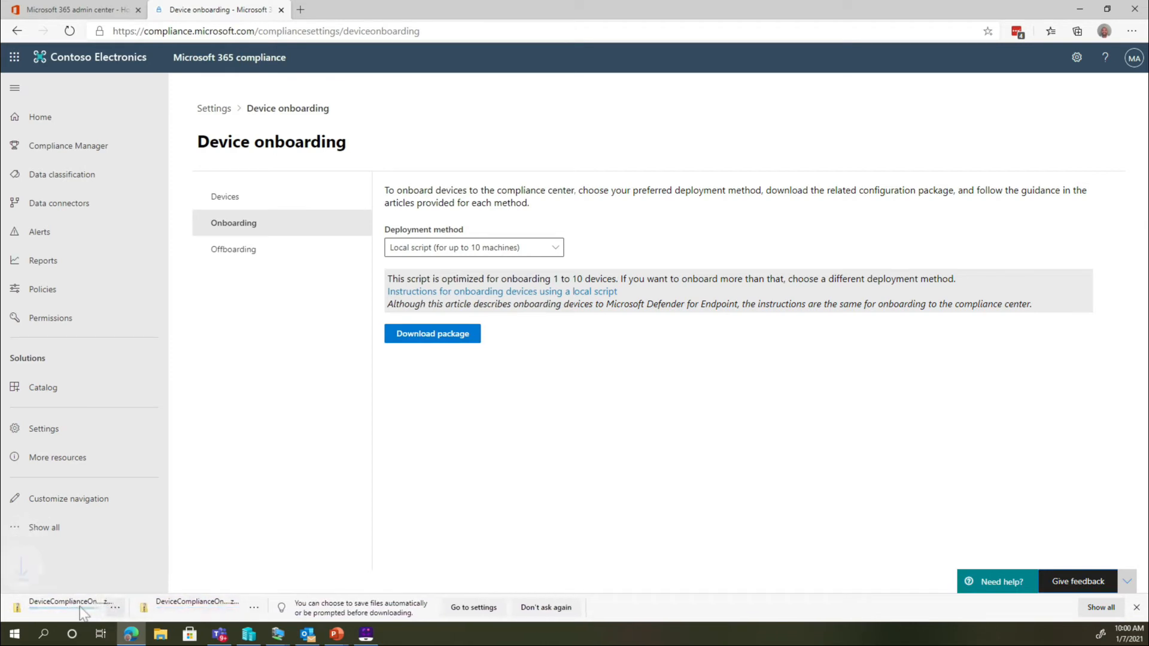
click(172, 607)
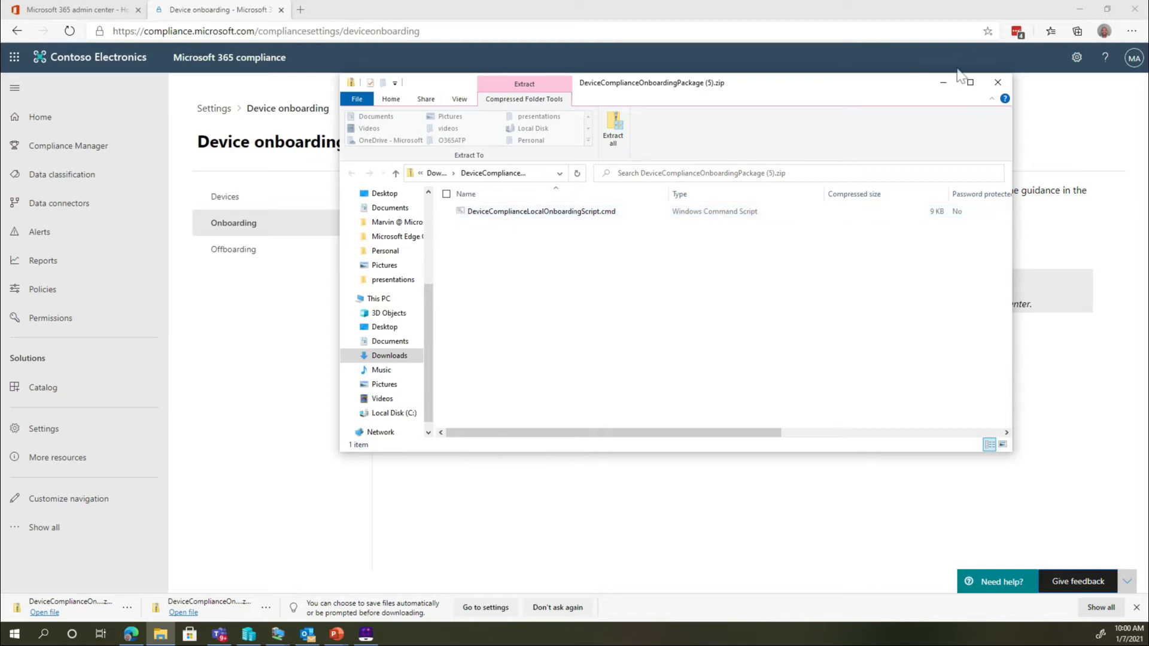
click(1000, 84)
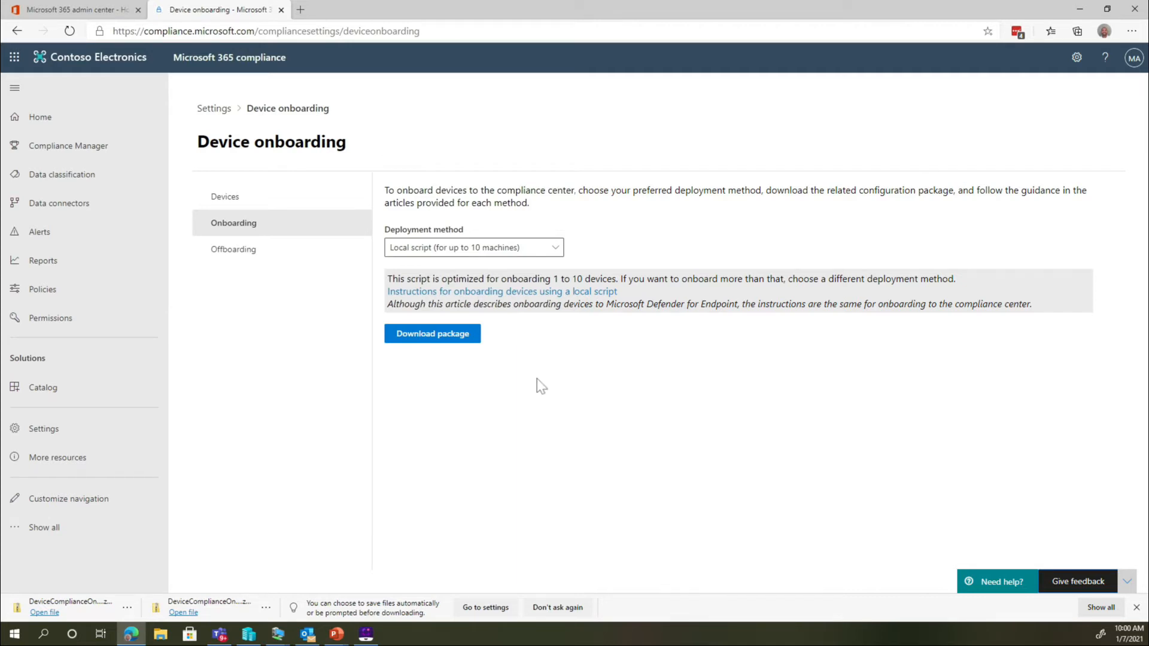
Switch back to the virtual machine with the Word document and copy the selected social security number line
mouse_move(277, 639)
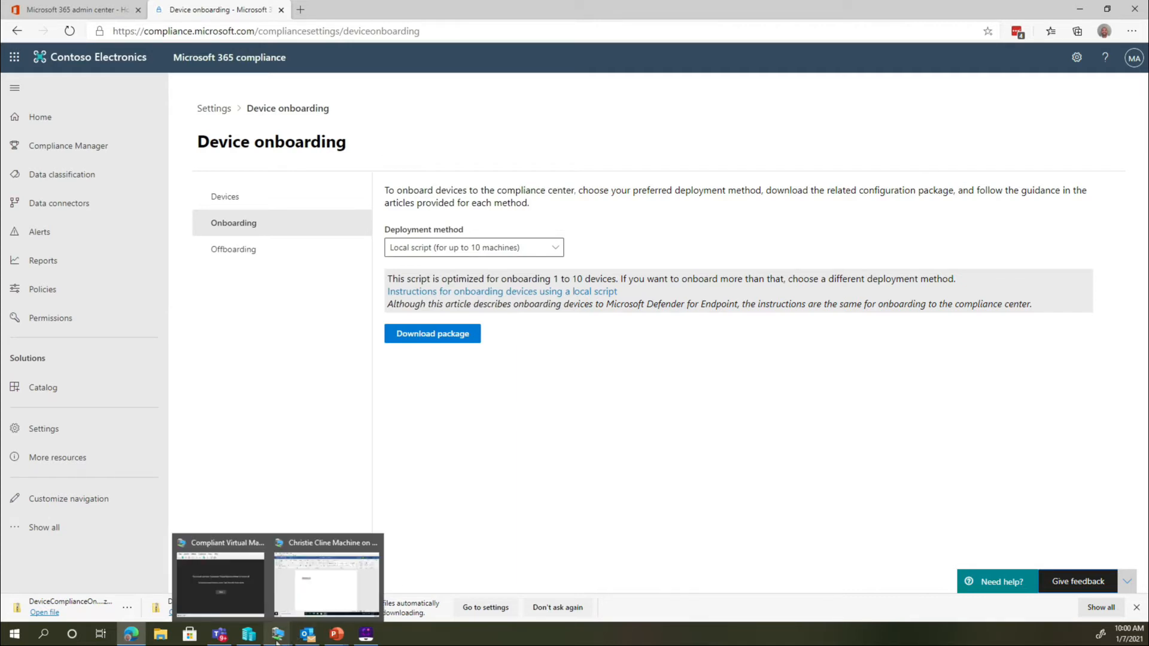
click(314, 582)
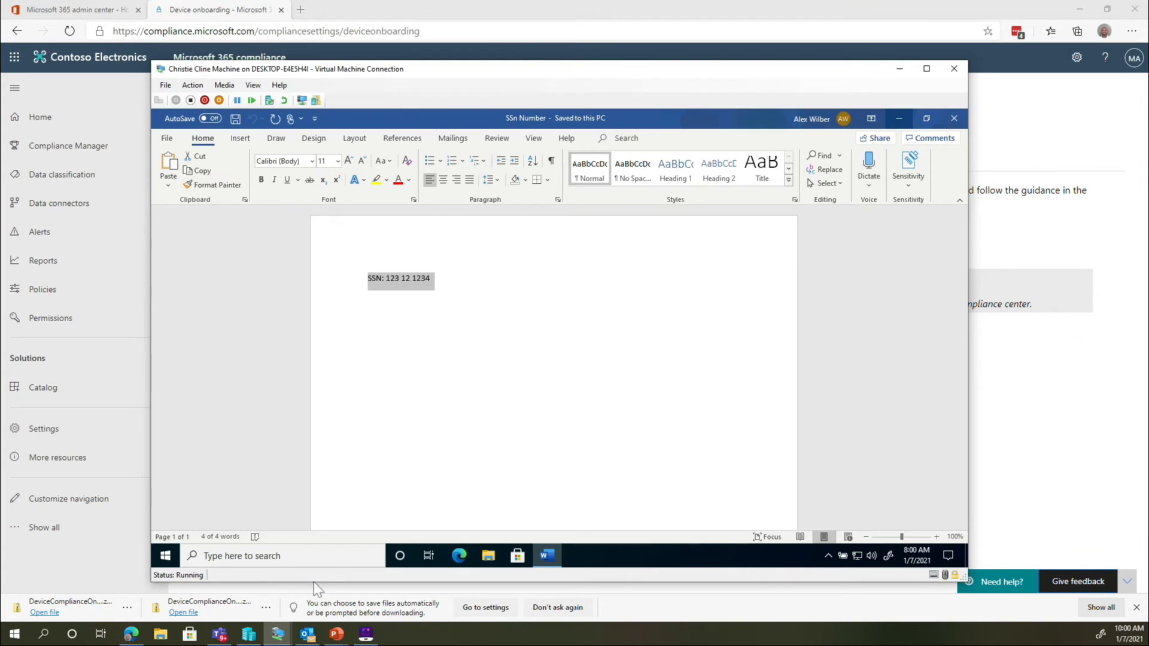
right_click(401, 284)
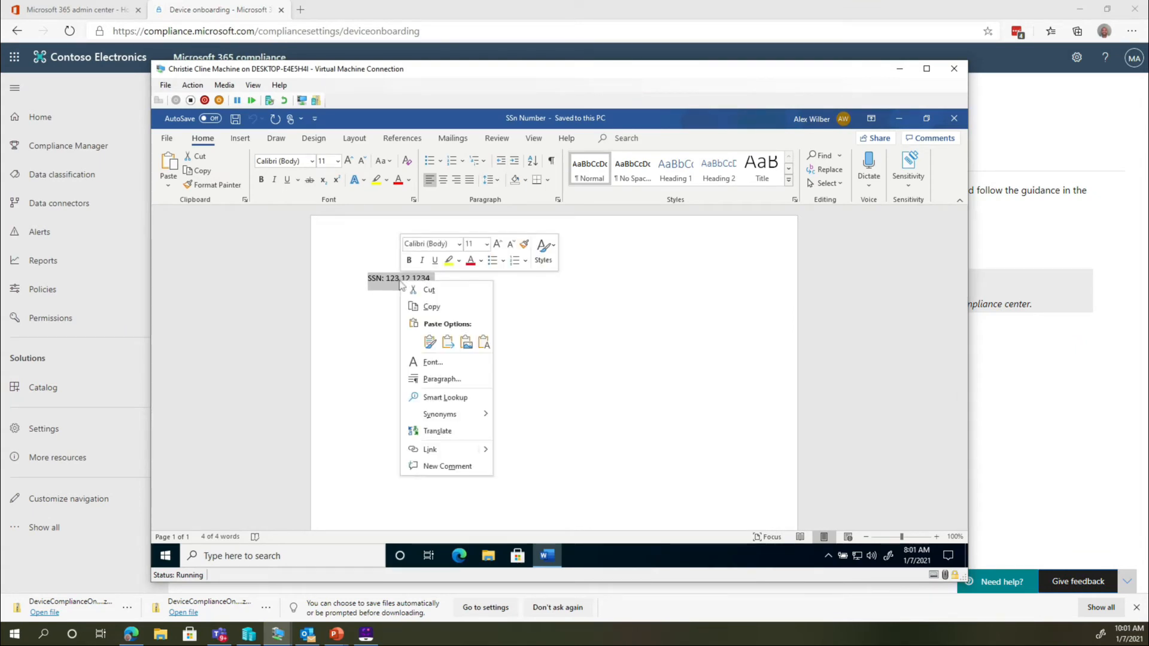
click(420, 307)
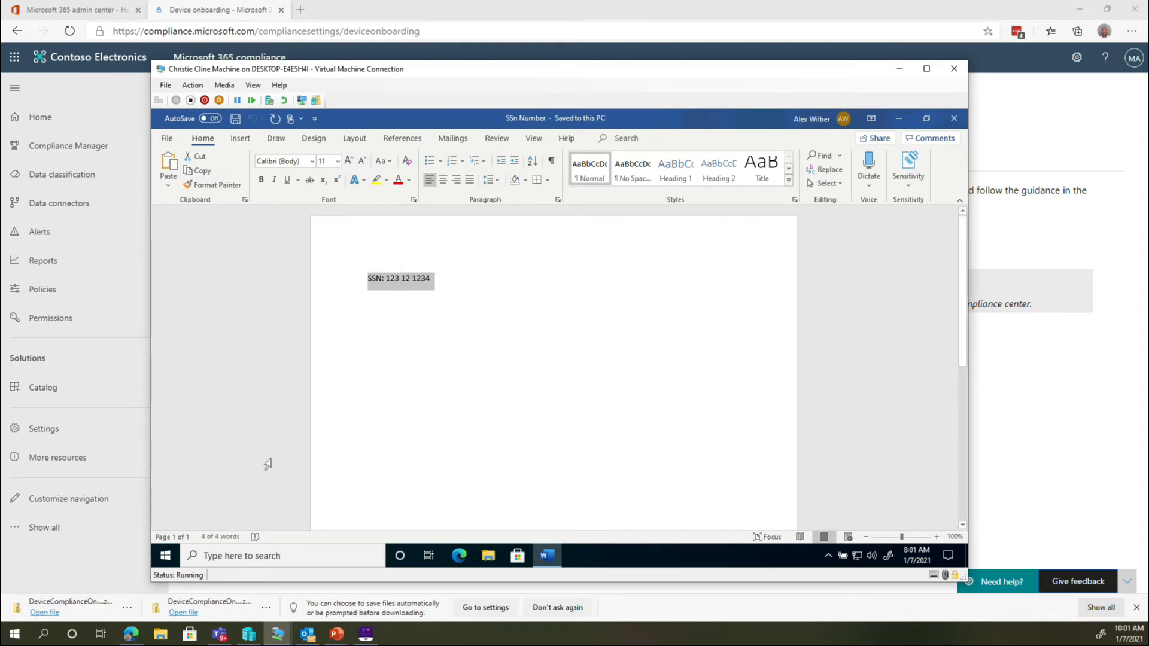
Open Notepad++ in the virtual machine, try to paste the copied text on an empty line, and take action on the Data Loss Prevention notification
click(239, 556)
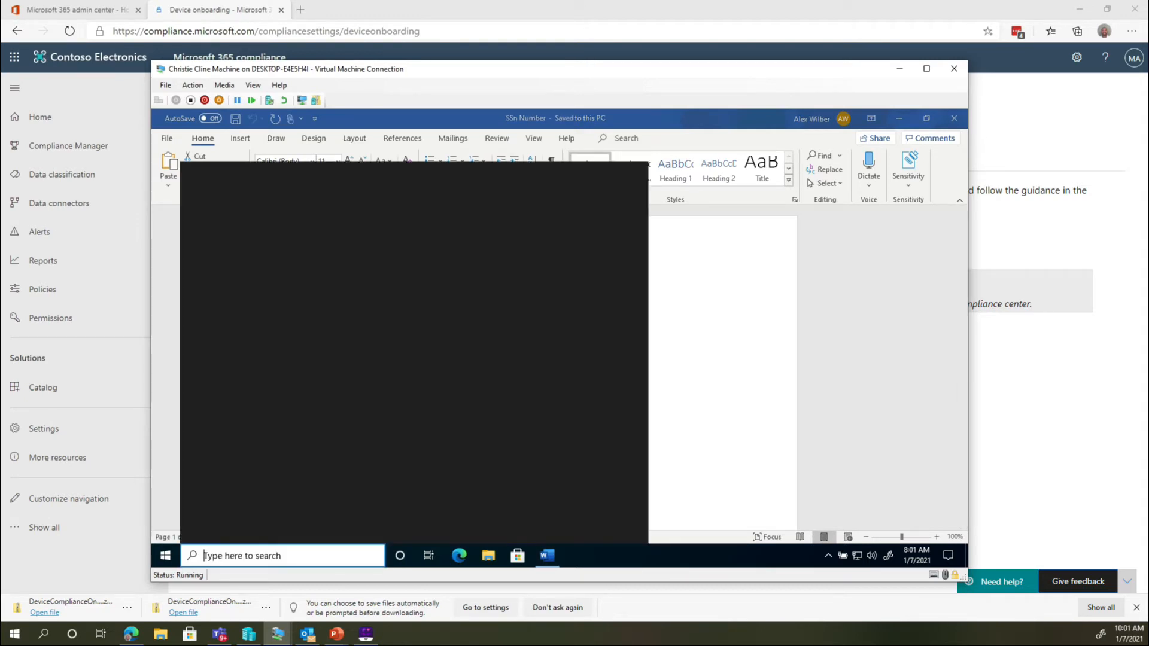
text(note)
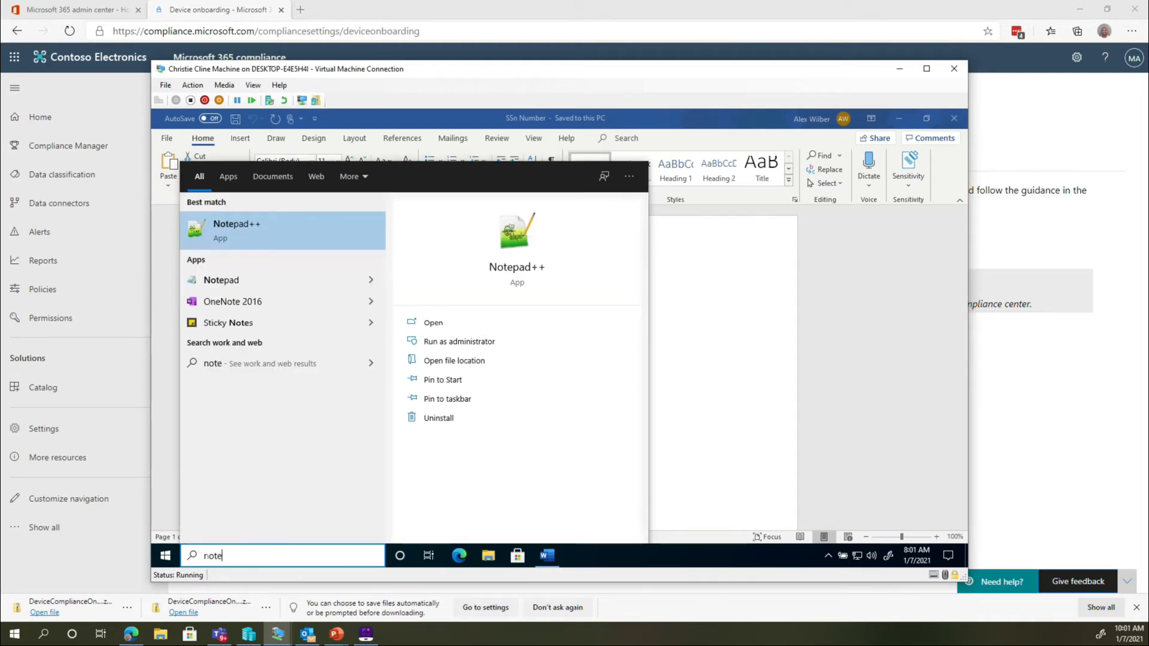
key(Return)
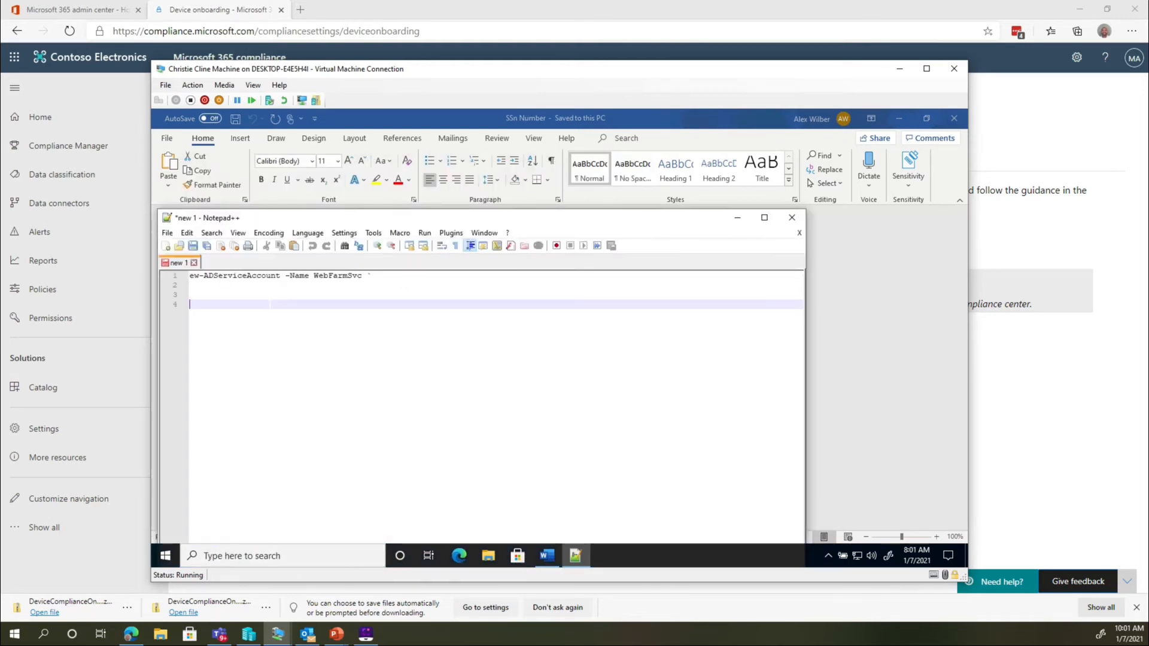
right_click(268, 292)
click(286, 326)
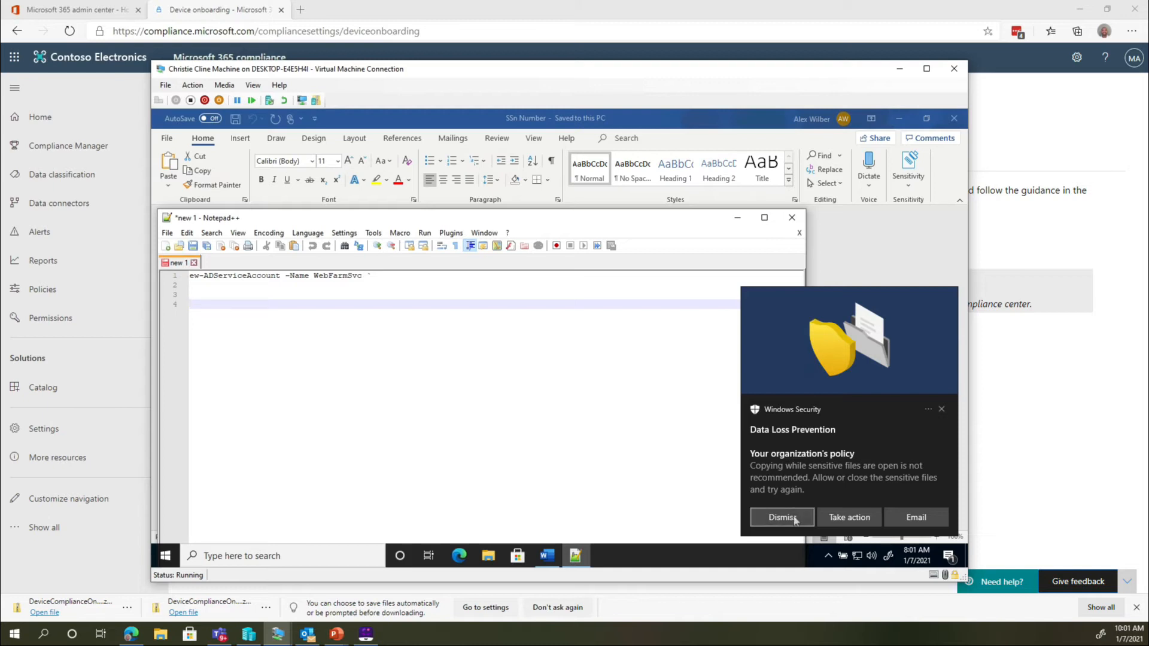
click(826, 517)
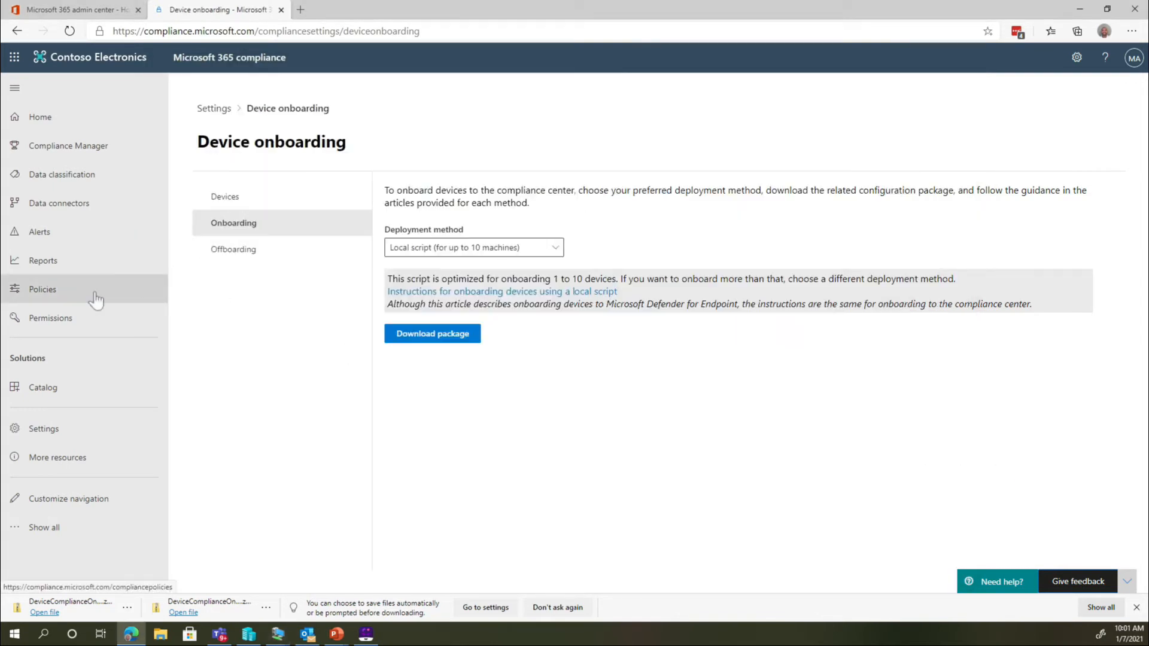
Open DLP Policy-1 from the data loss prevention policies for editing and open its Conditional Rules rule in the rule editor
click(88, 296)
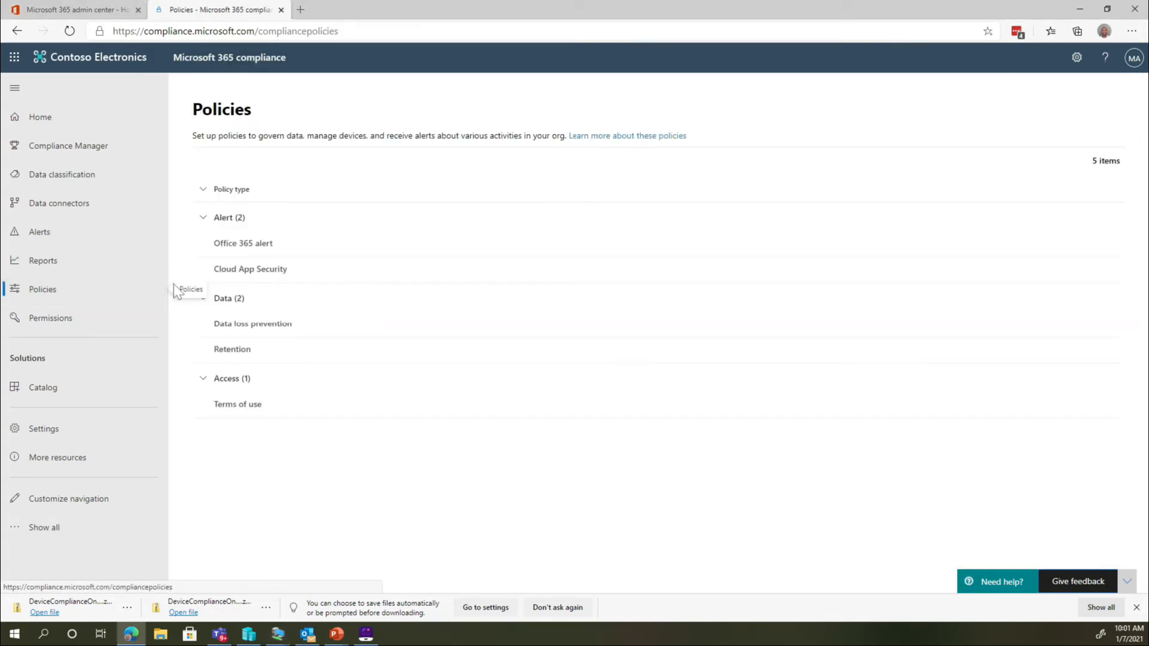
click(232, 328)
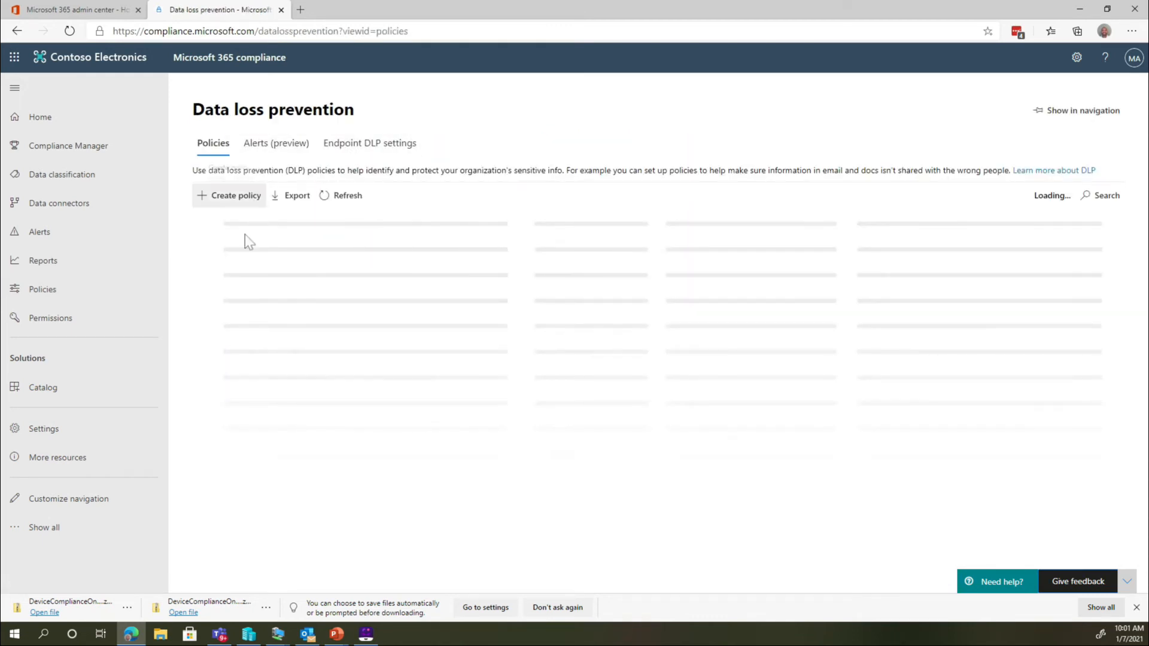
click(258, 250)
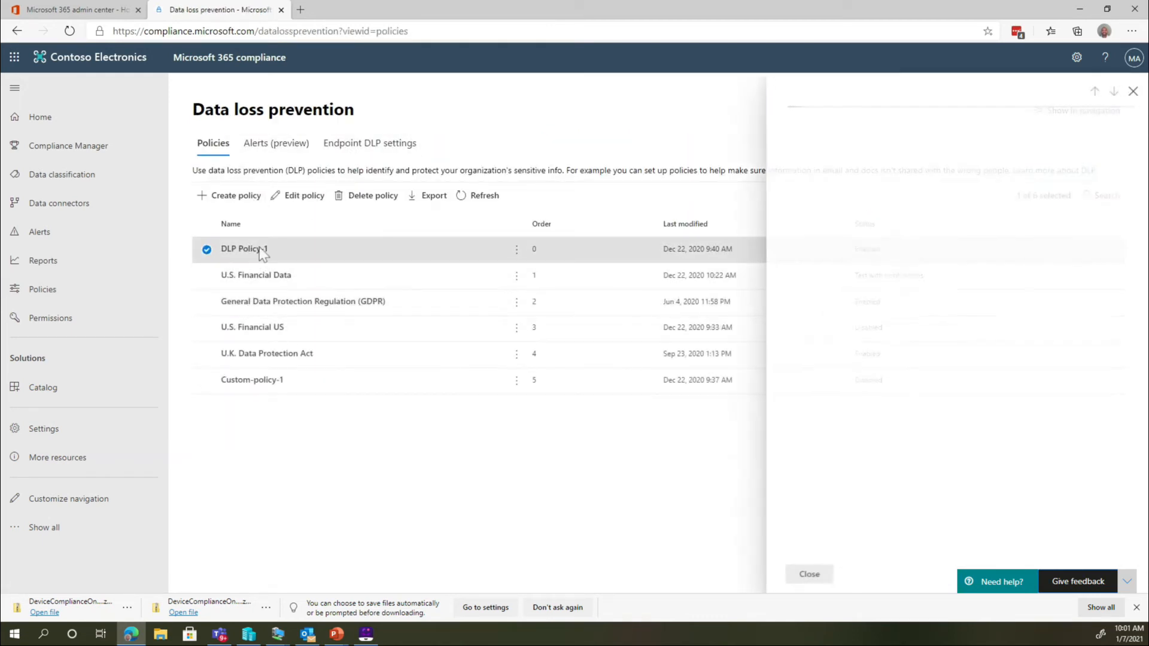
click(301, 201)
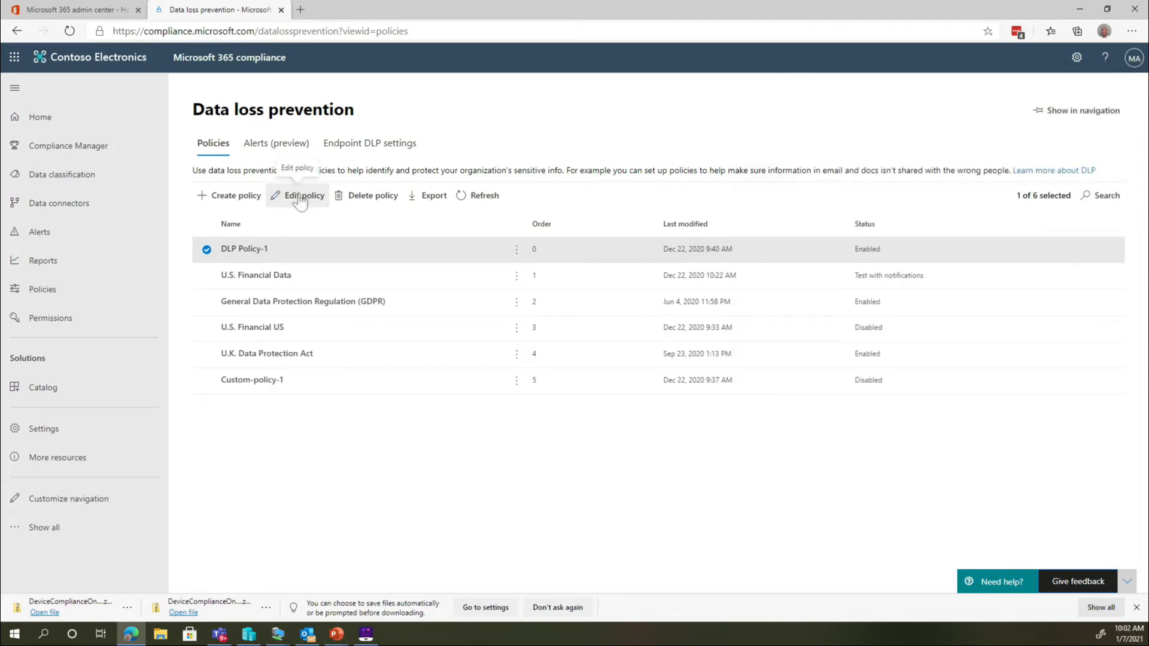
right_click(300, 199)
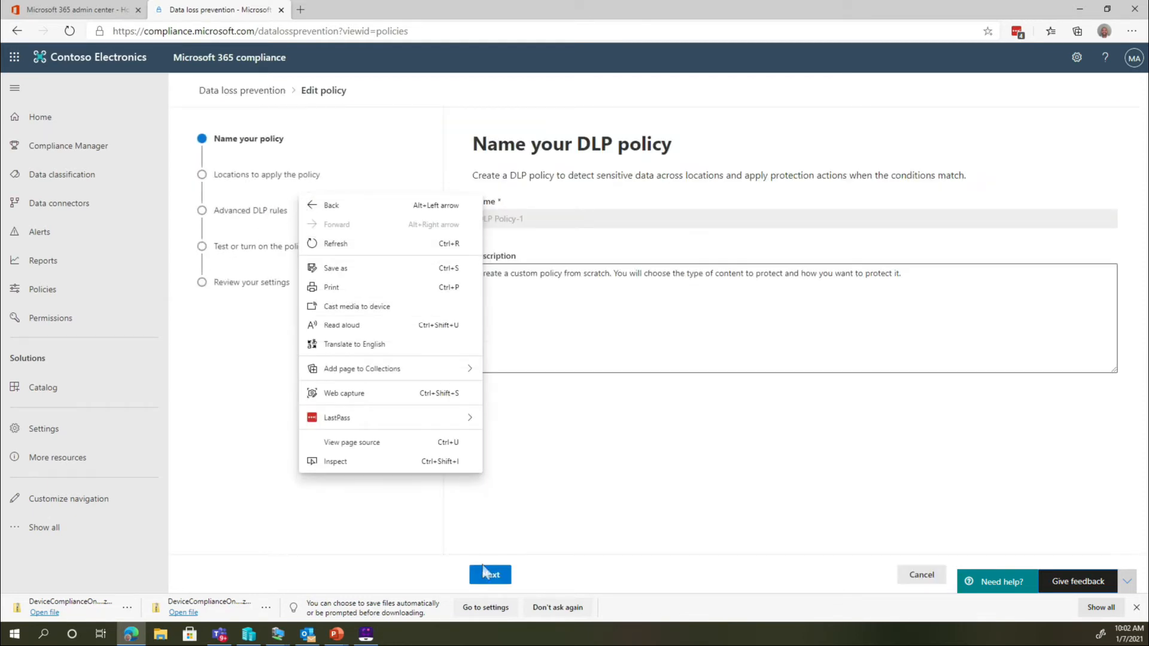
click(487, 575)
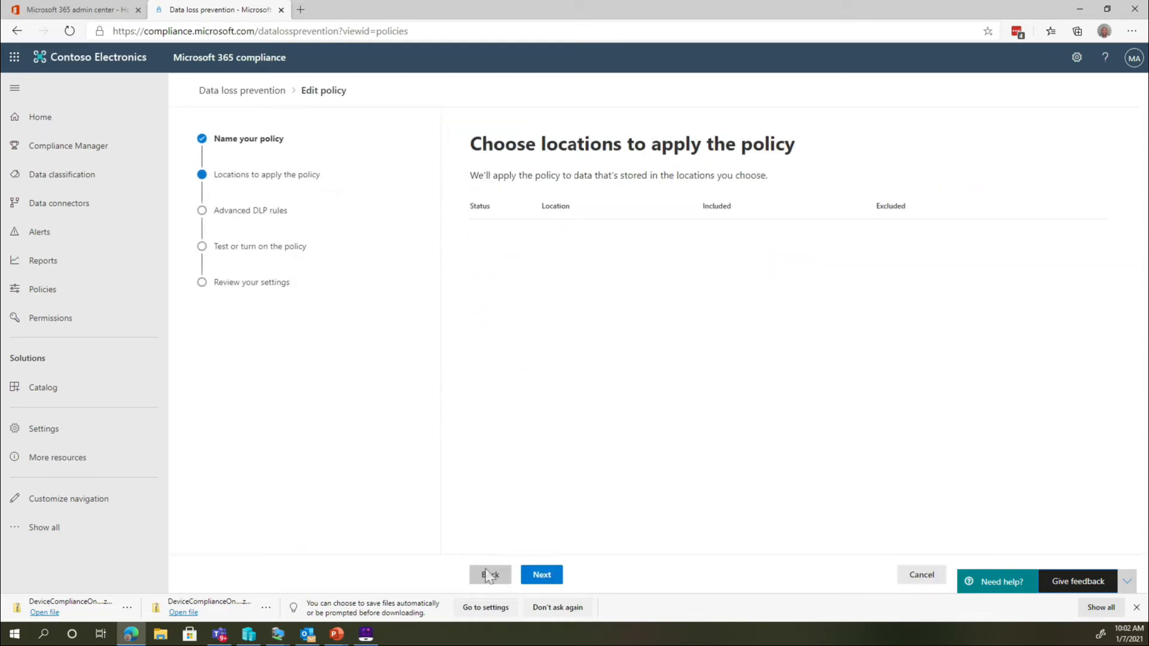
click(541, 575)
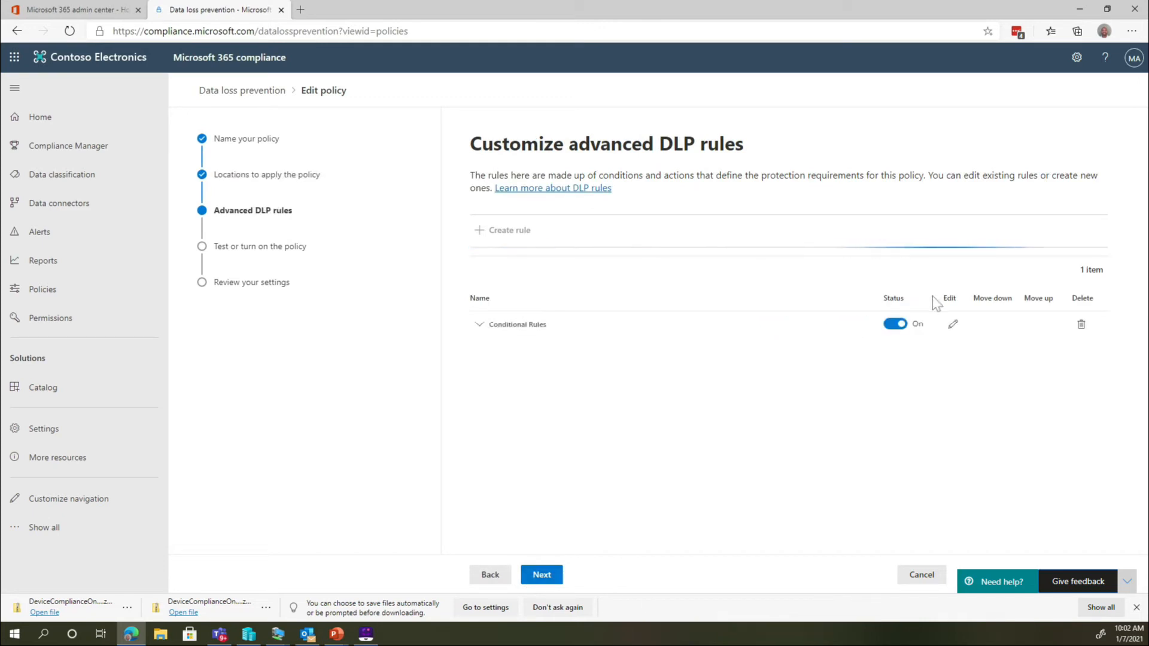
click(952, 312)
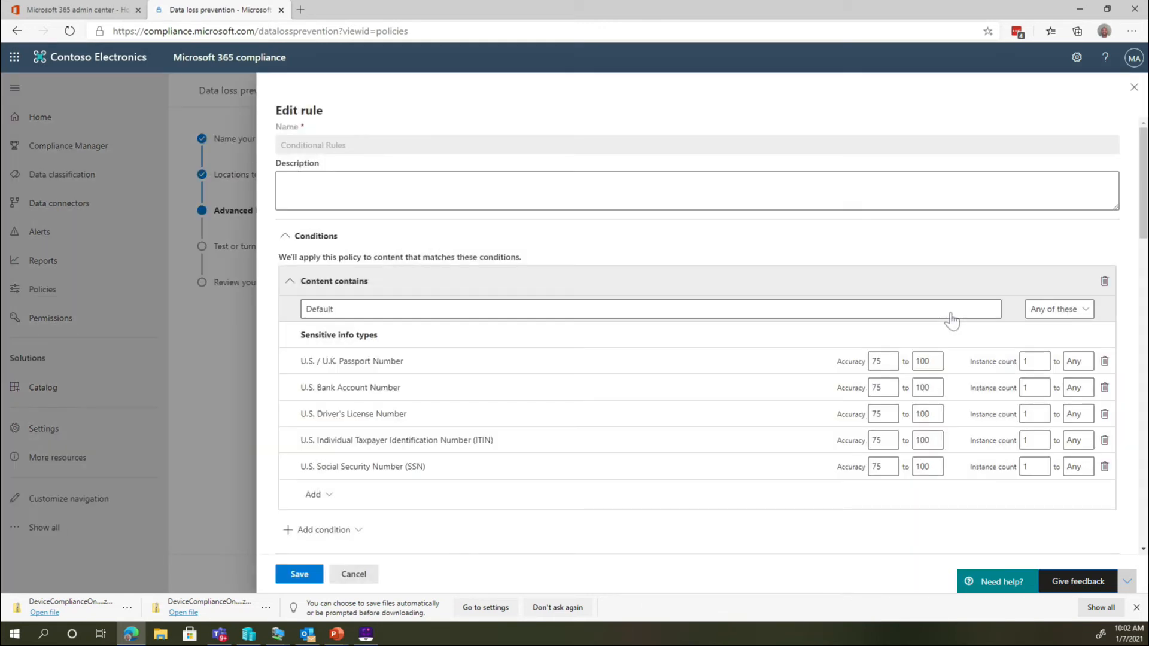
Review the restricted activities on Windows devices and the available restriction options for Copy to clipboard, without changing the selection
scroll(403, 436, down, 6)
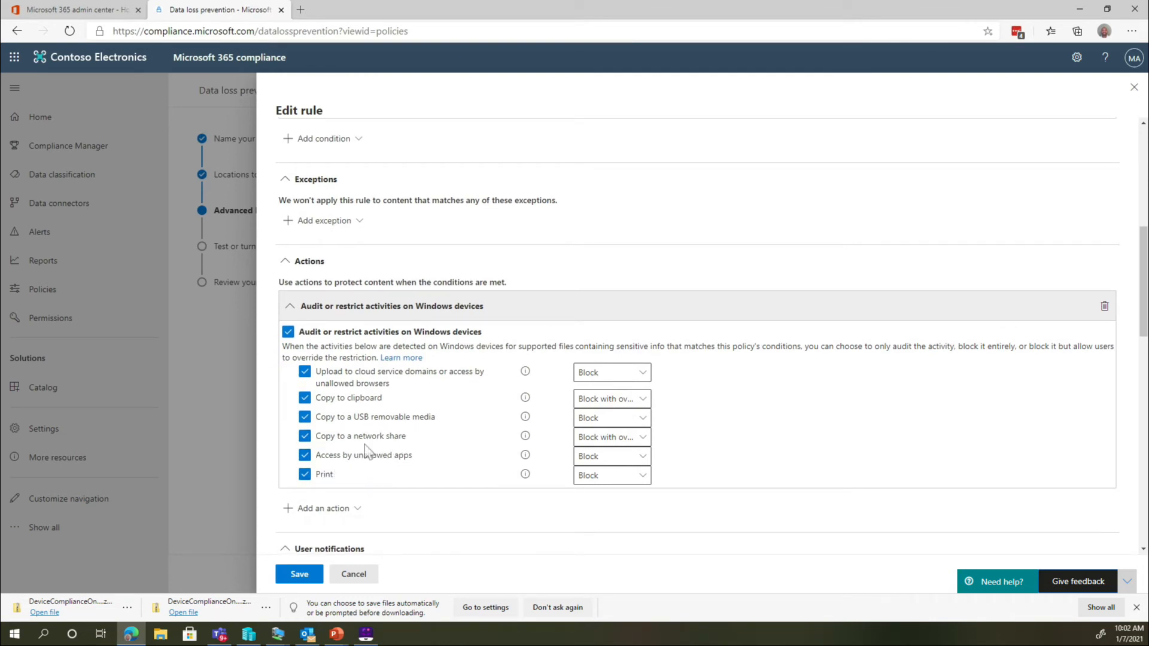
click(631, 406)
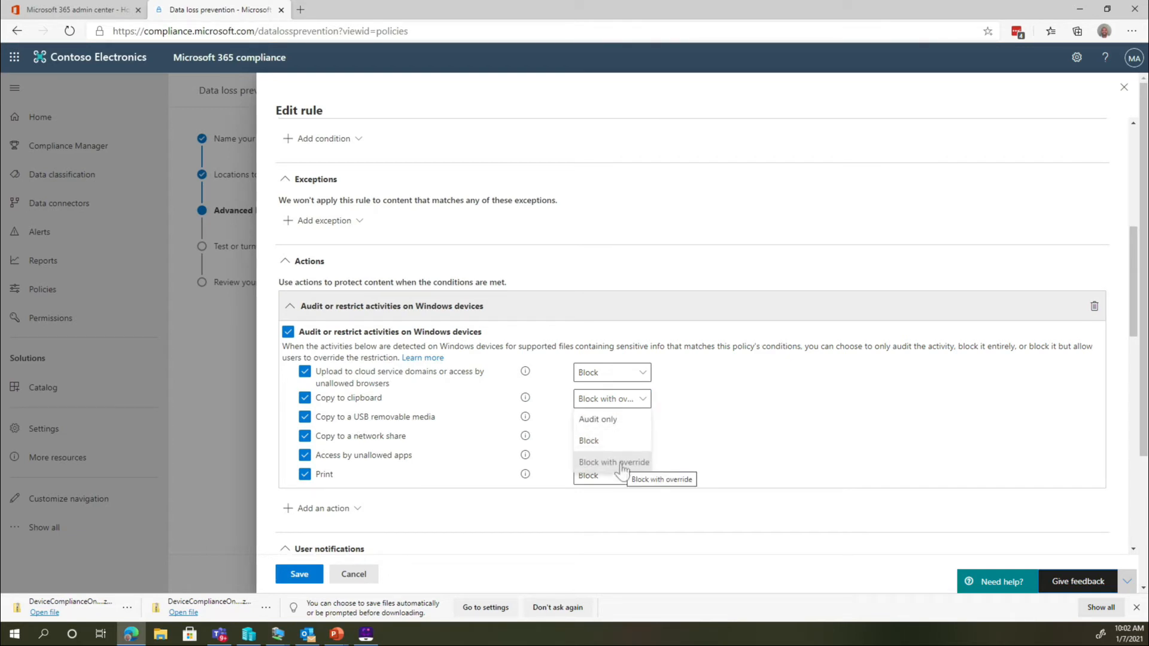
click(727, 436)
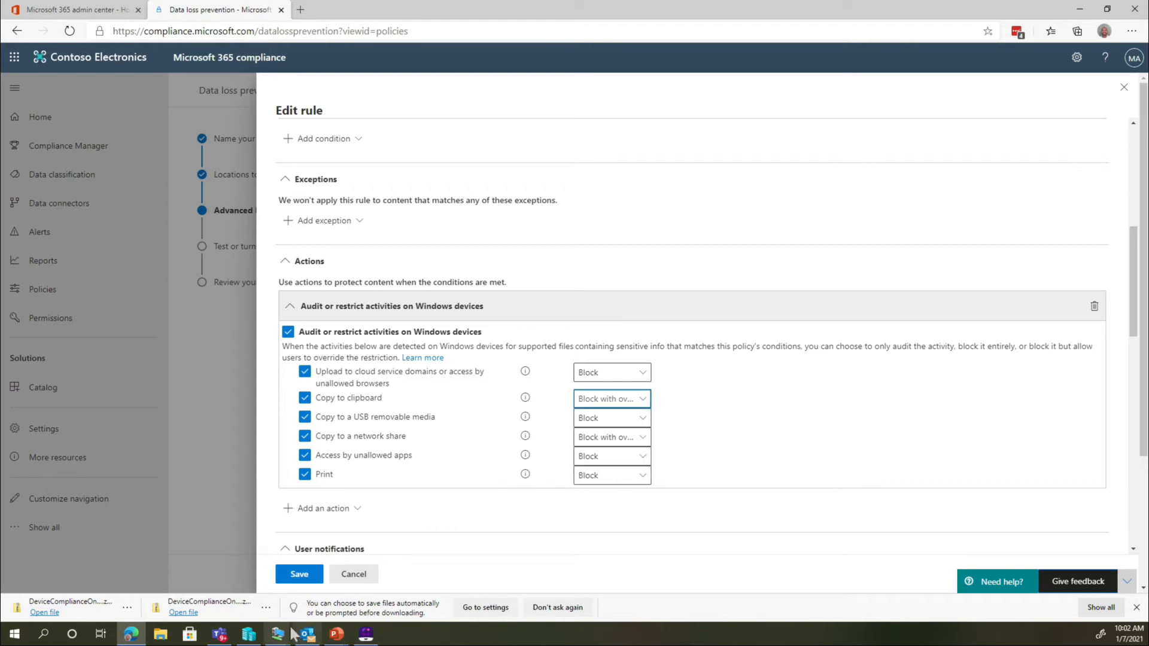
Switch back to the virtual machine, close the Data Loss Prevention notification and minimize Notepad++ to reveal the Word document
mouse_move(283, 636)
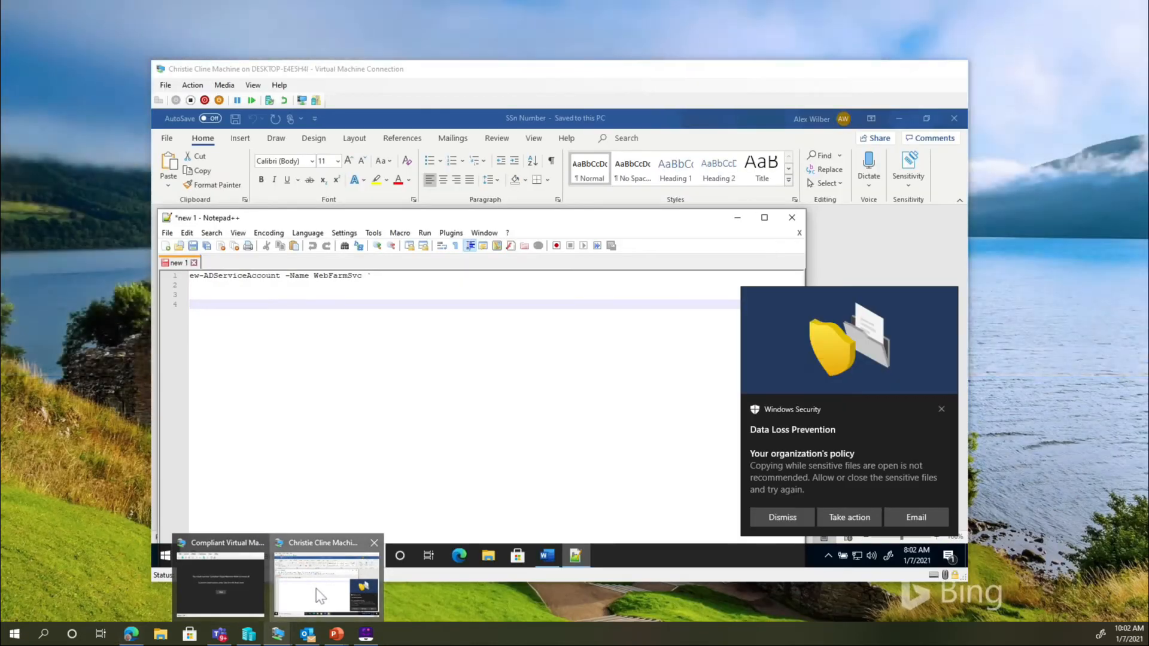
click(316, 589)
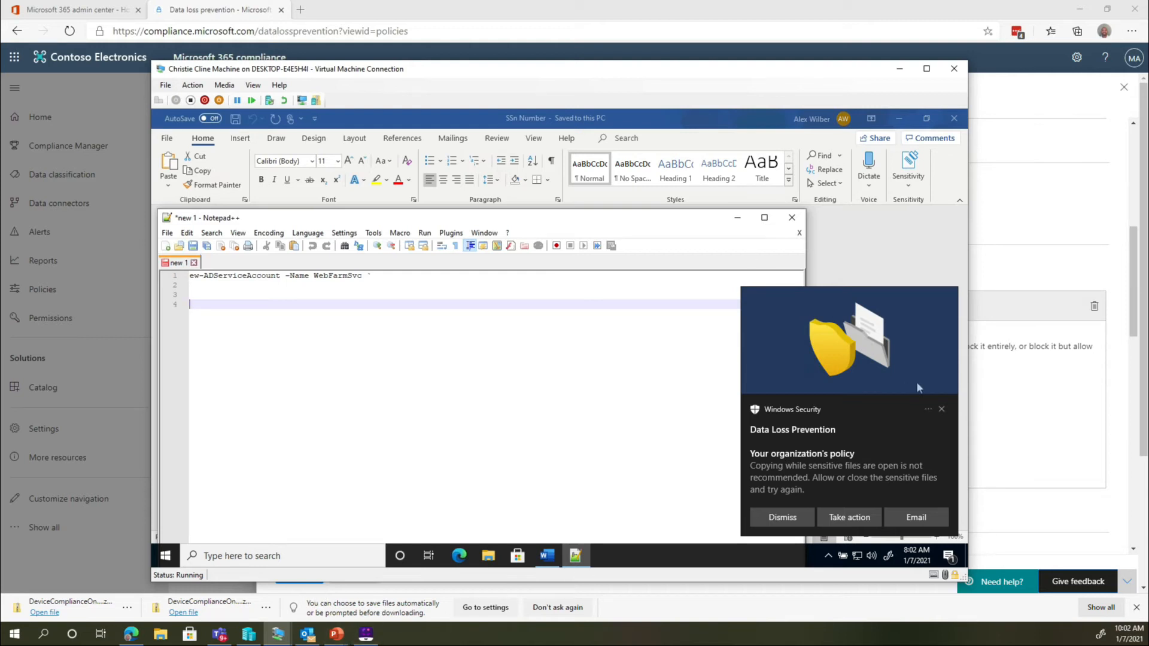
click(940, 407)
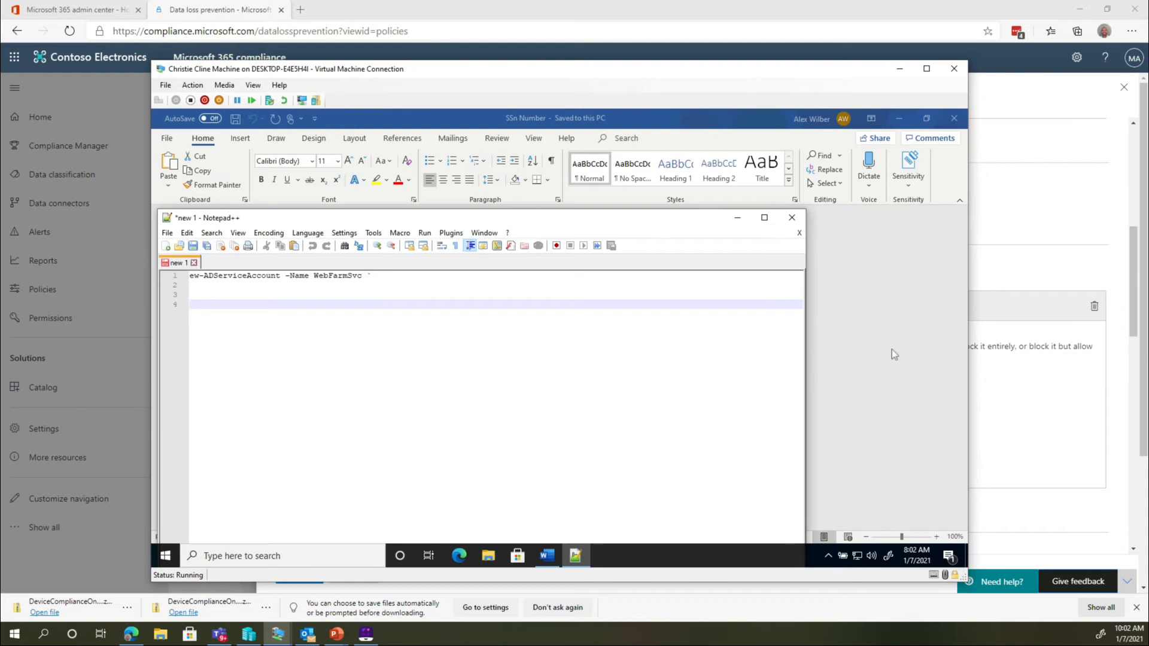
click(737, 218)
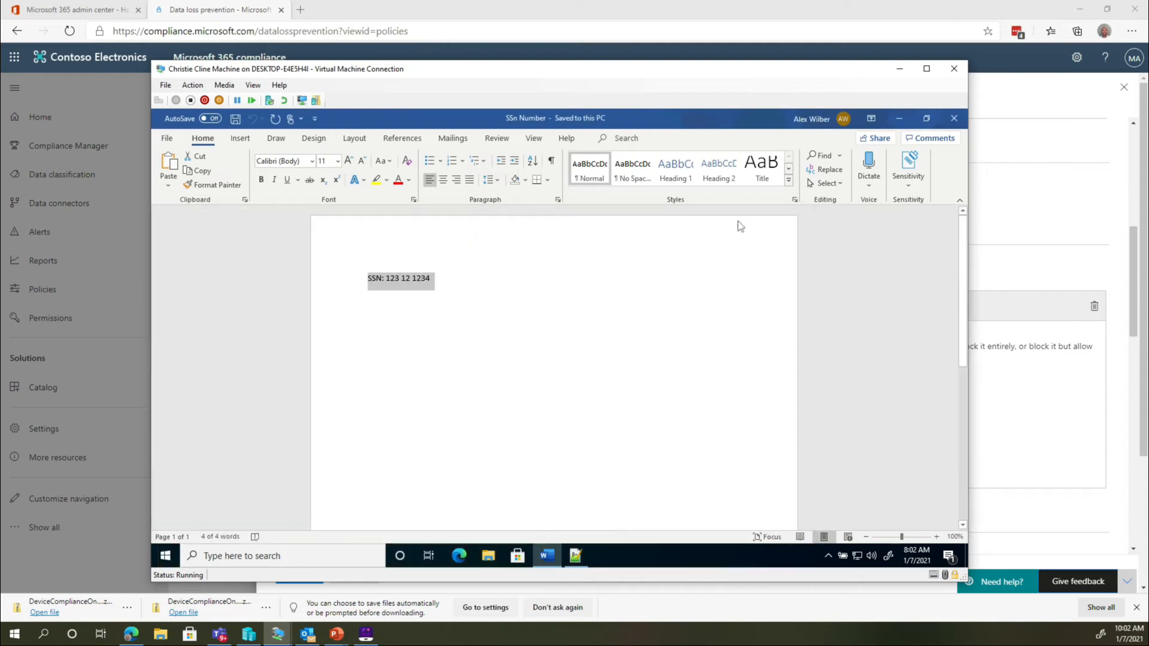
Try to print the SSn Number document from Word with Microsoft Print to PDF
click(166, 140)
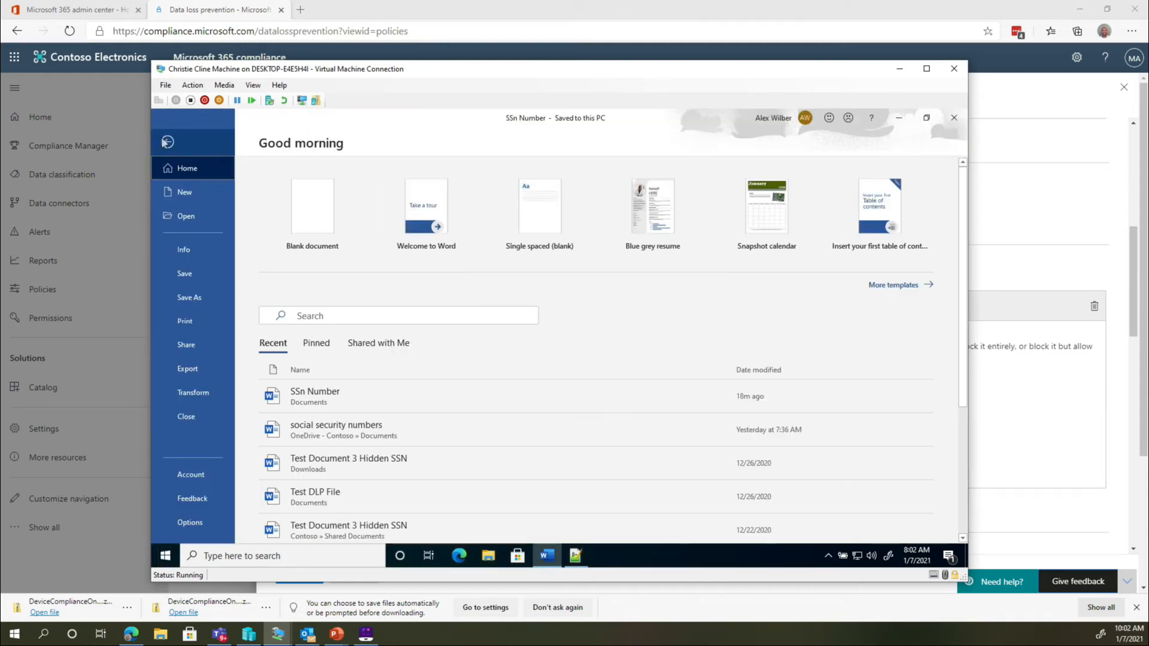
click(198, 327)
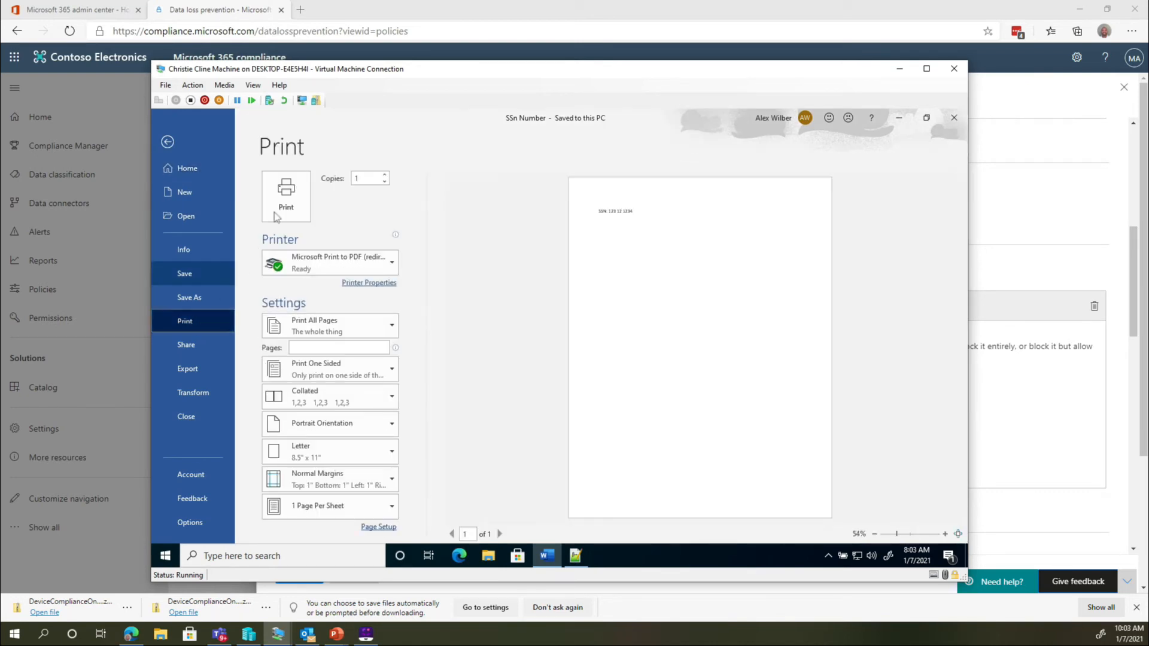
click(286, 202)
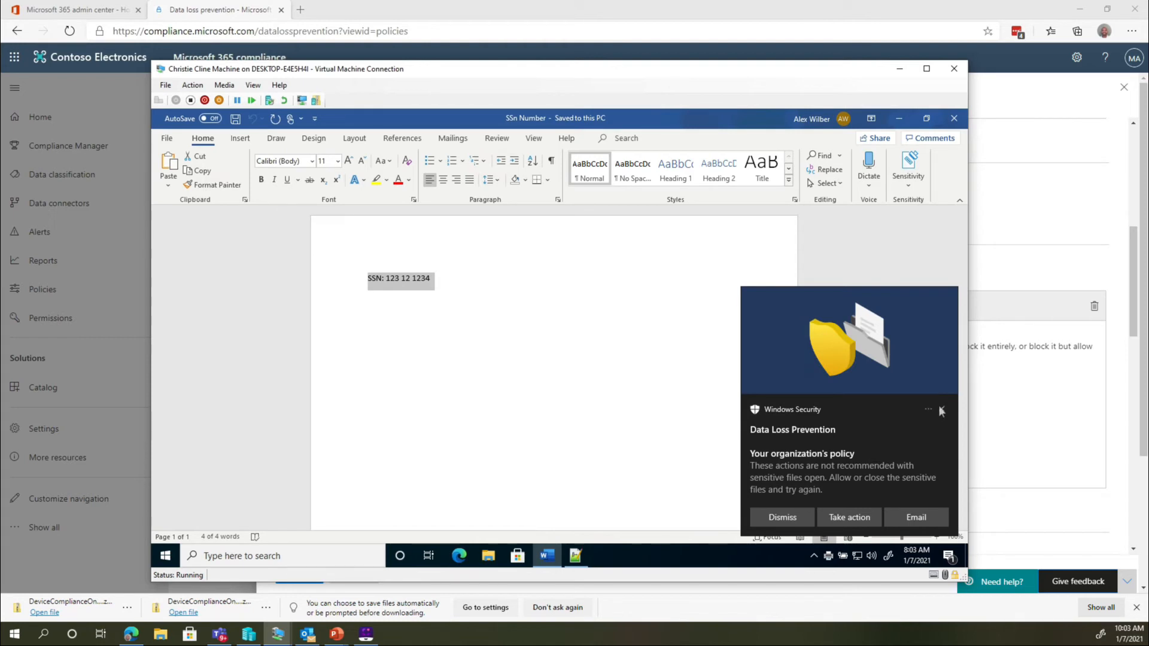
Take action on the Data Loss Prevention notification, tick CopyToClipboard for Microsoft Word among the blocked actions, and dismiss the dialog without allowing it
click(852, 519)
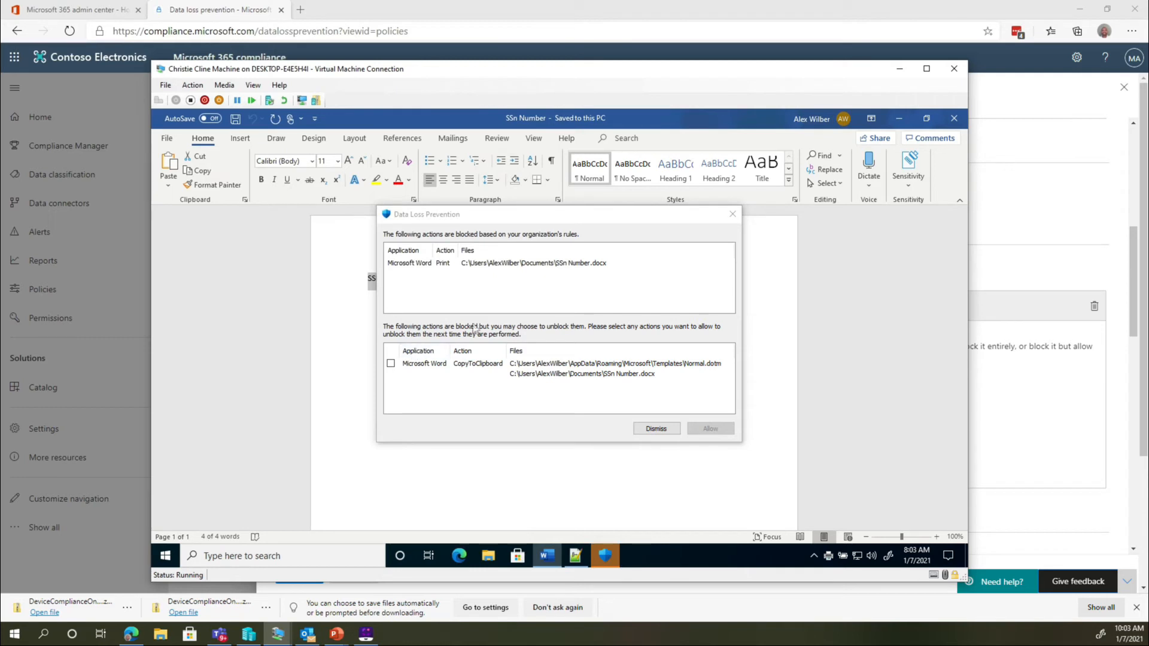
click(424, 369)
click(391, 364)
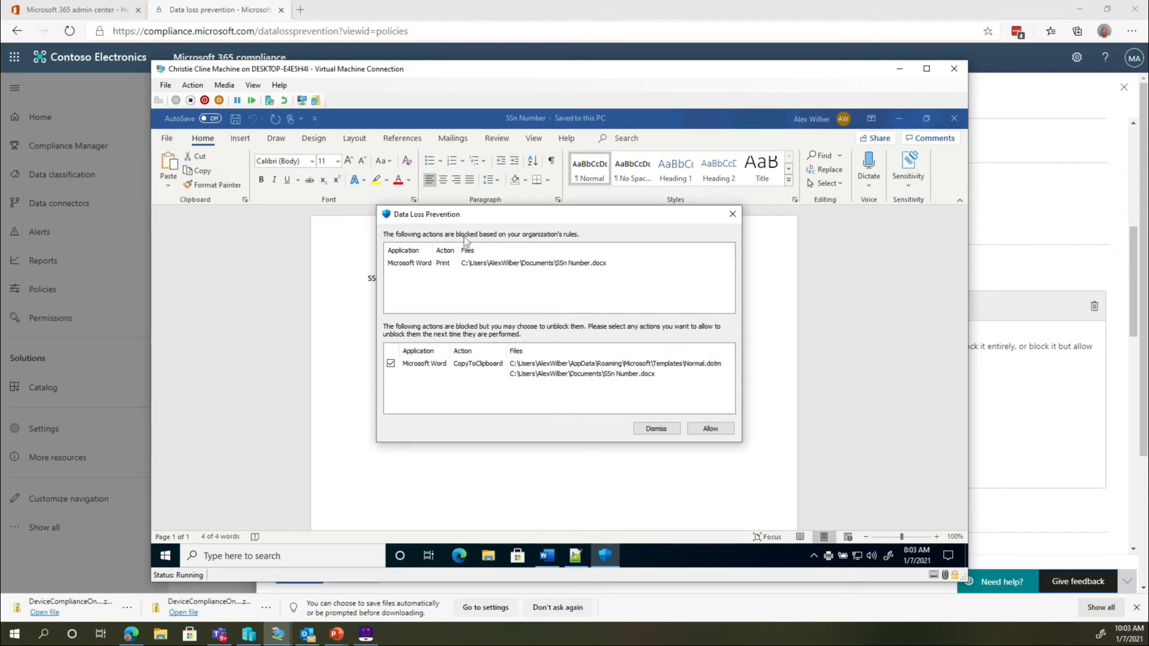
click(660, 429)
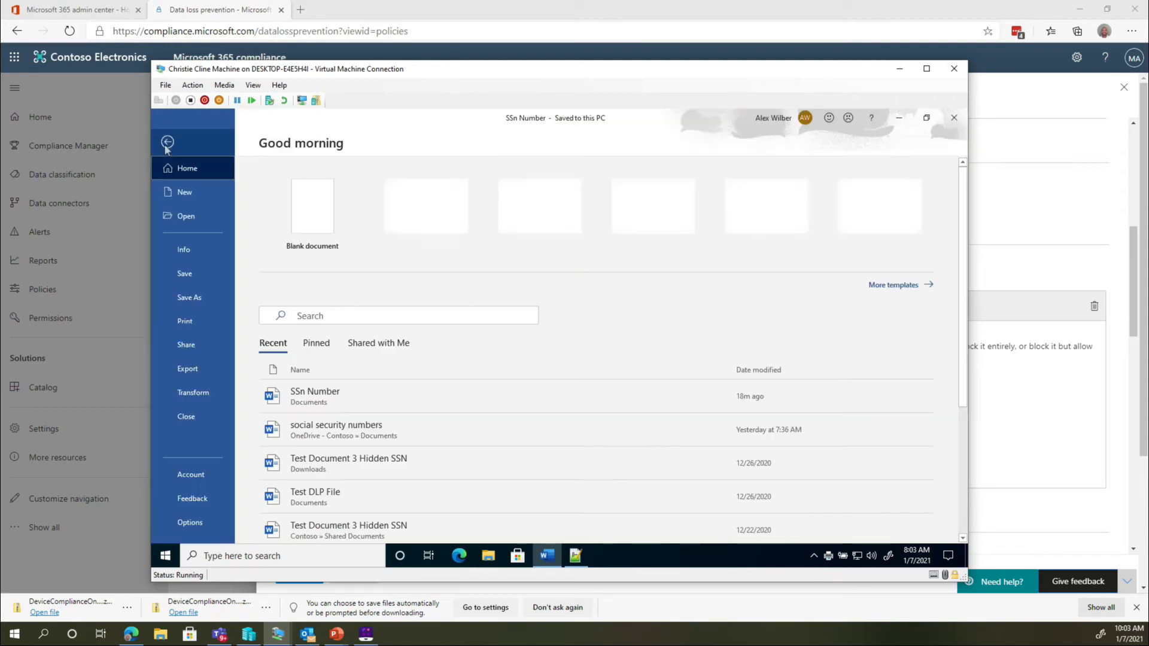
Try printing the SSn Number document a second time, check the contact options in the Data Loss Prevention notification, and close it
click(167, 138)
click(185, 329)
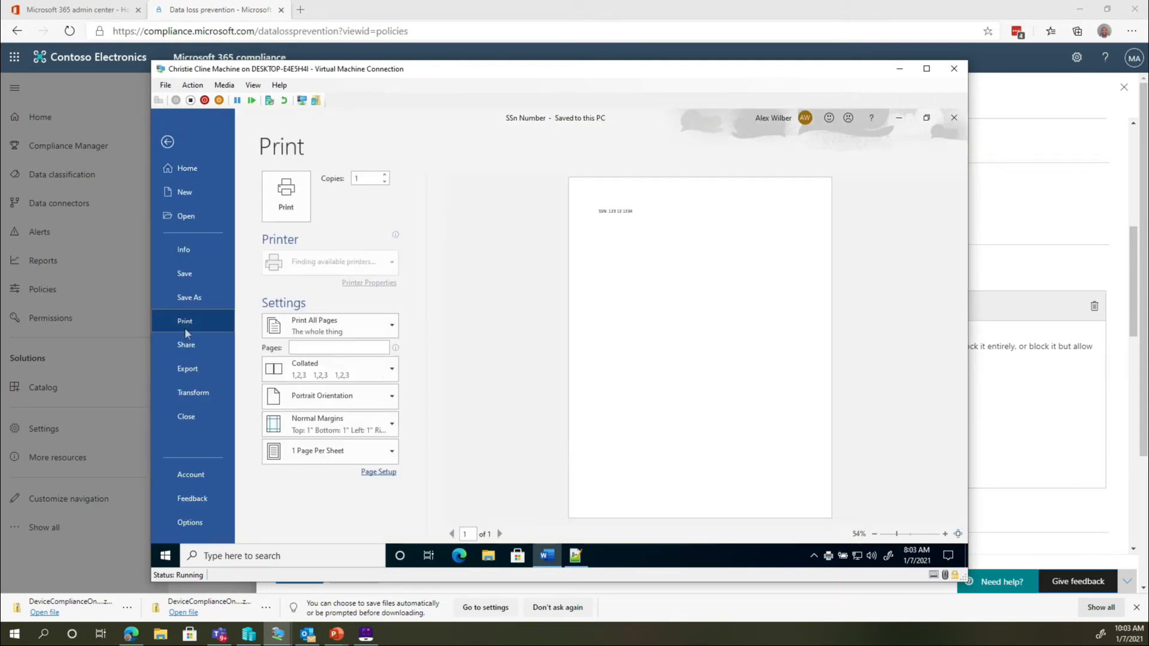
click(286, 193)
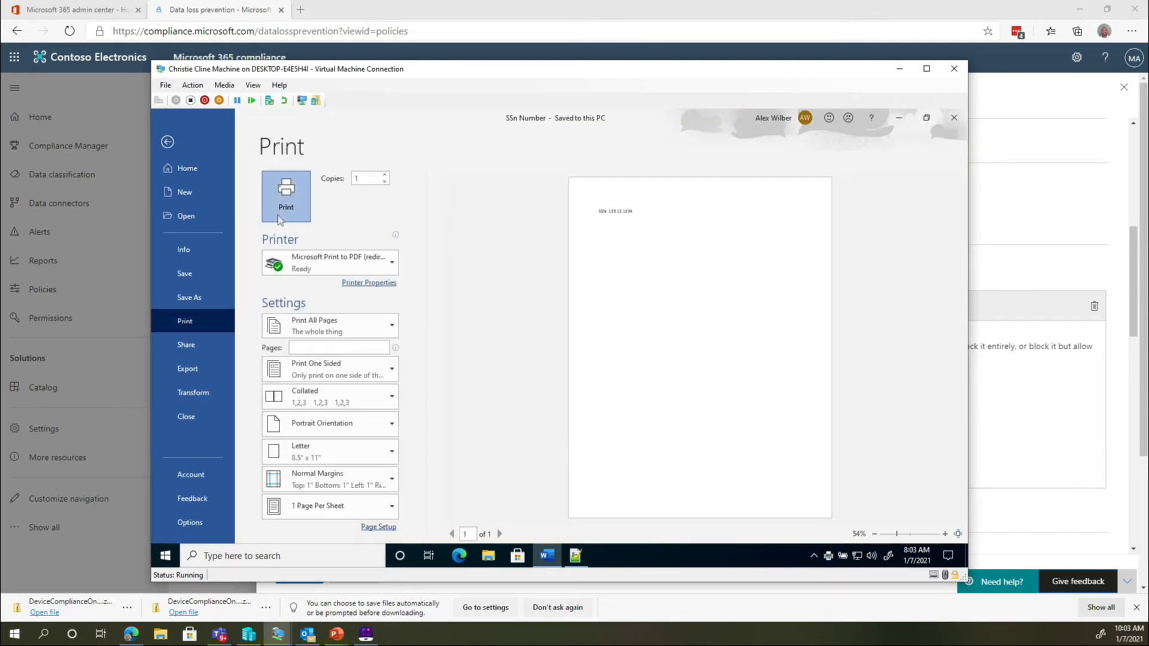
key(ctrl+a)
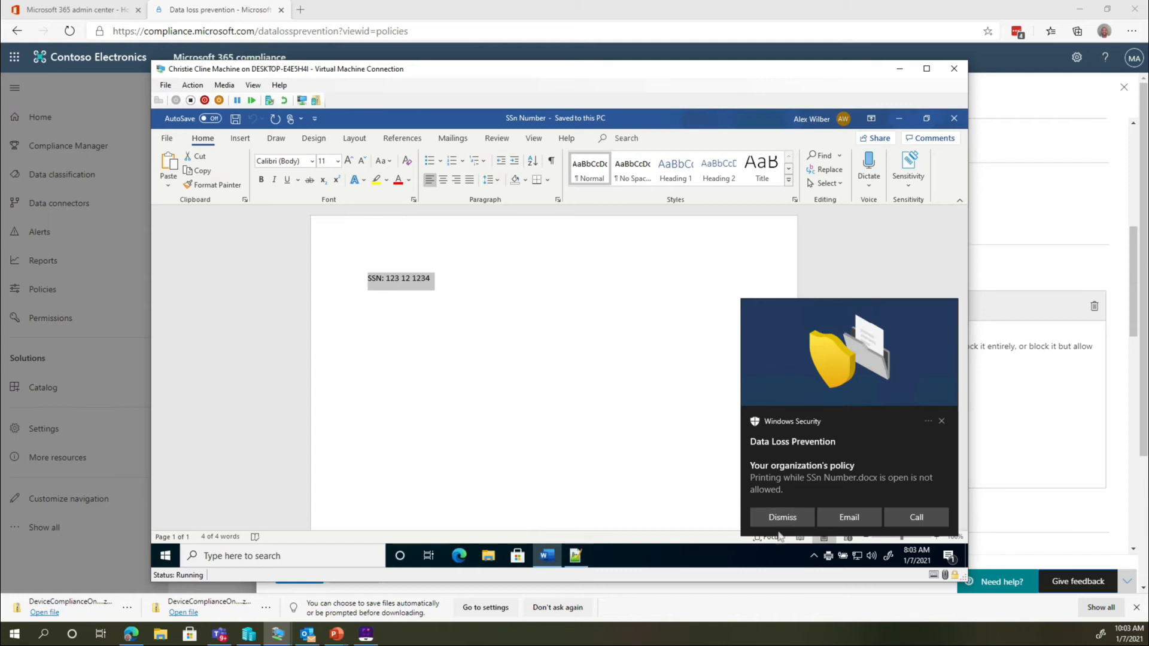
right_click(906, 518)
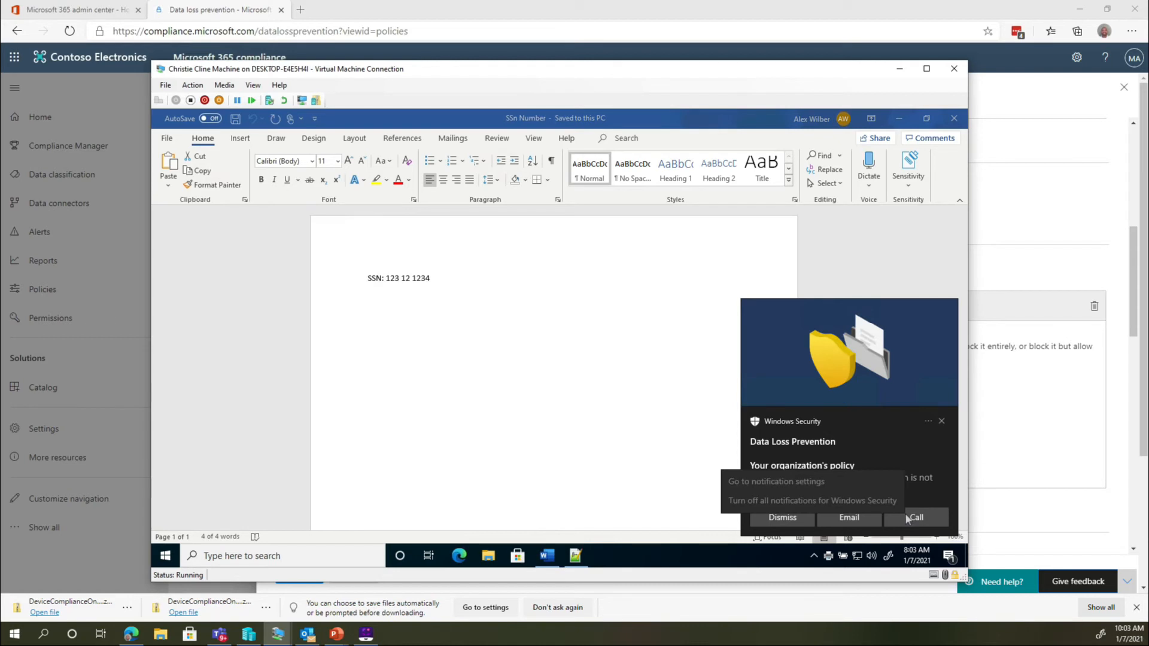
click(627, 498)
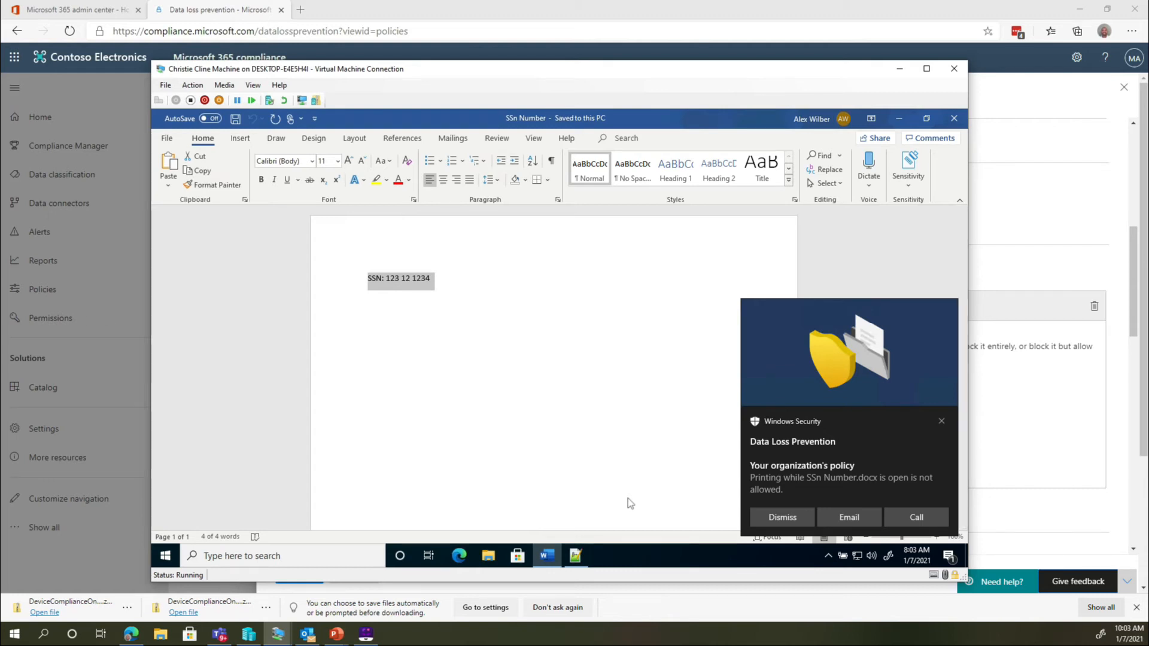
click(941, 423)
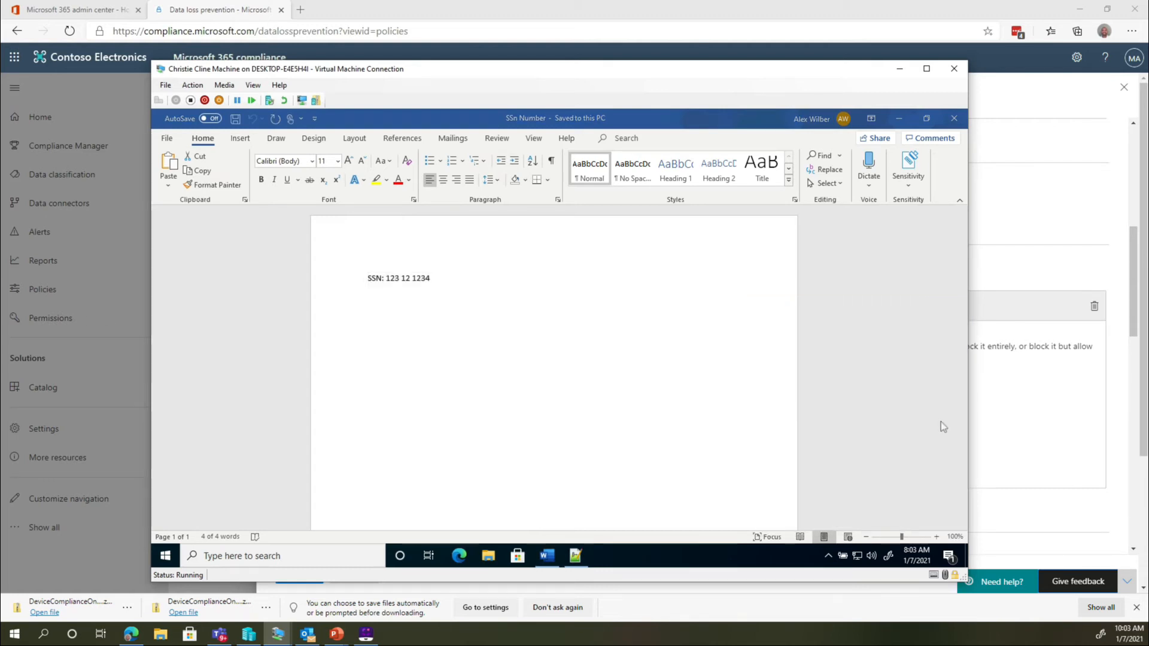
Return to the rule editor in the browser, review the user notification, policy tip and user override settings, and exit without saving
click(1039, 250)
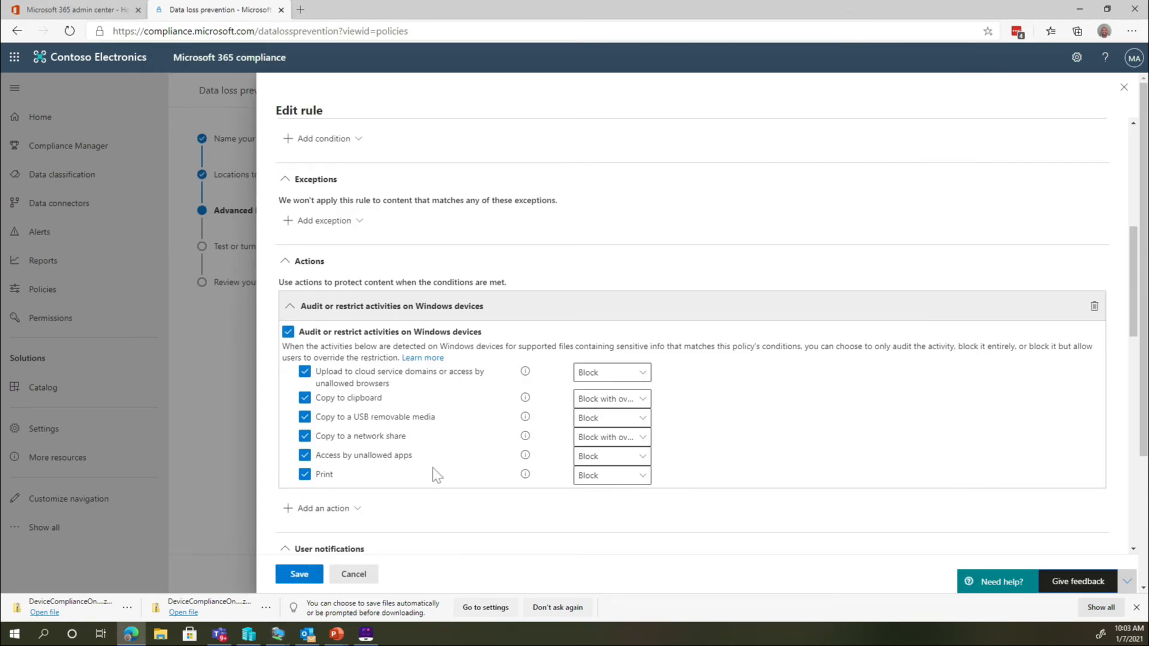
scroll(435, 473, down, 5)
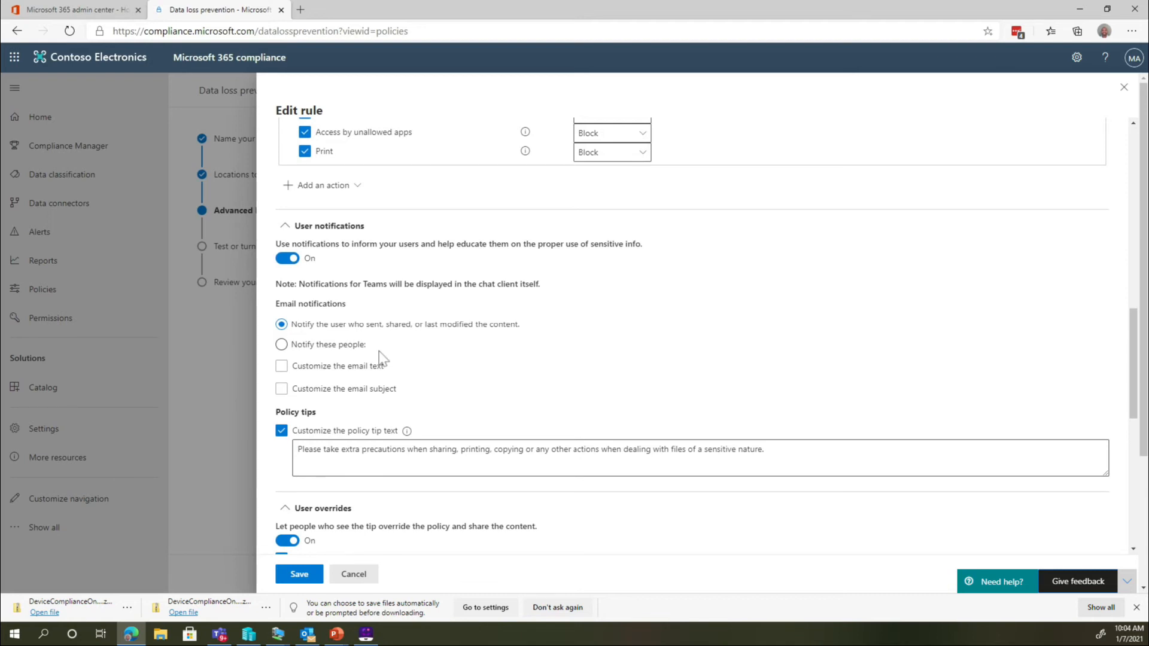
scroll(381, 358, down, 3)
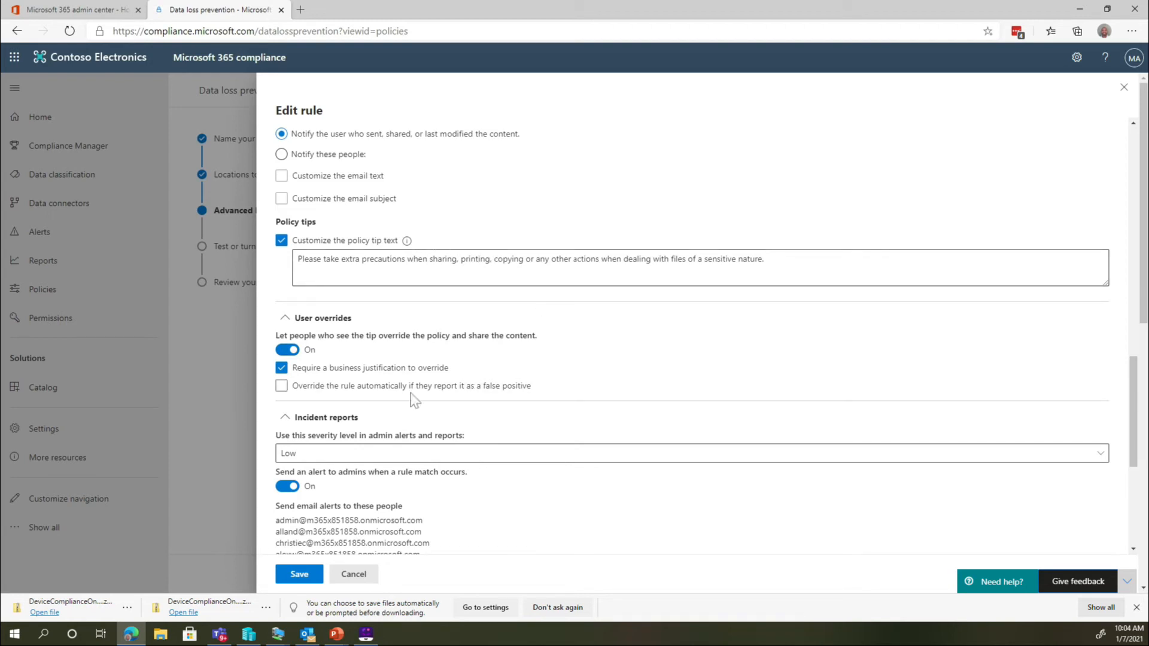
click(353, 575)
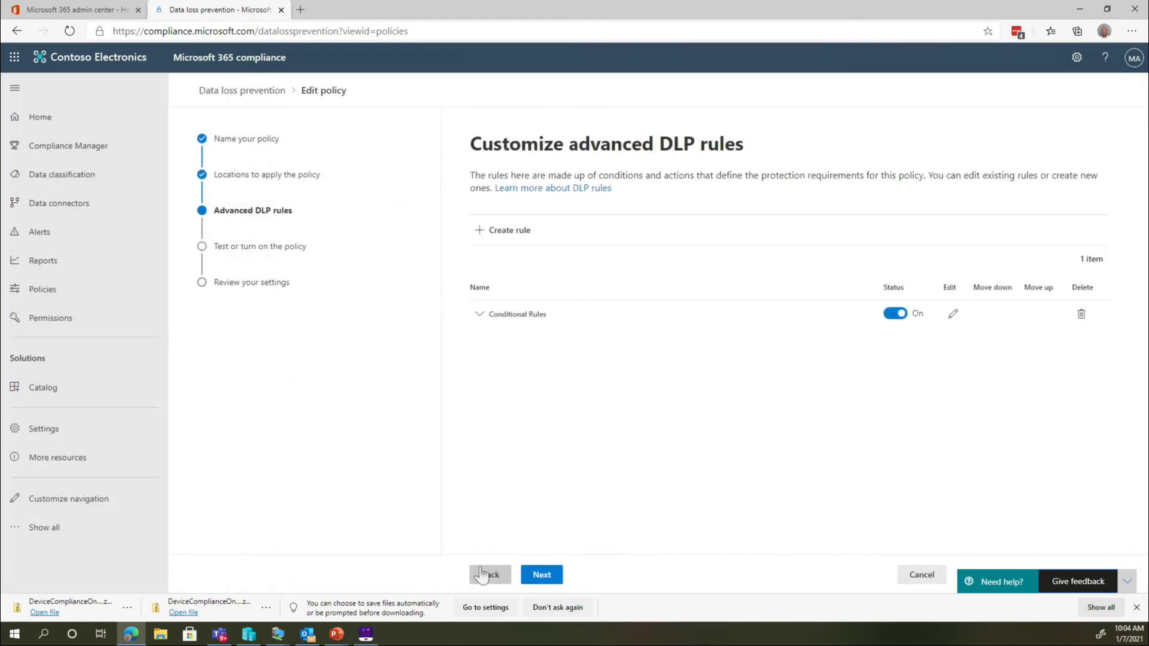
Look at the options for testing or turning on the policy and cancel editing DLP Policy-1
click(544, 575)
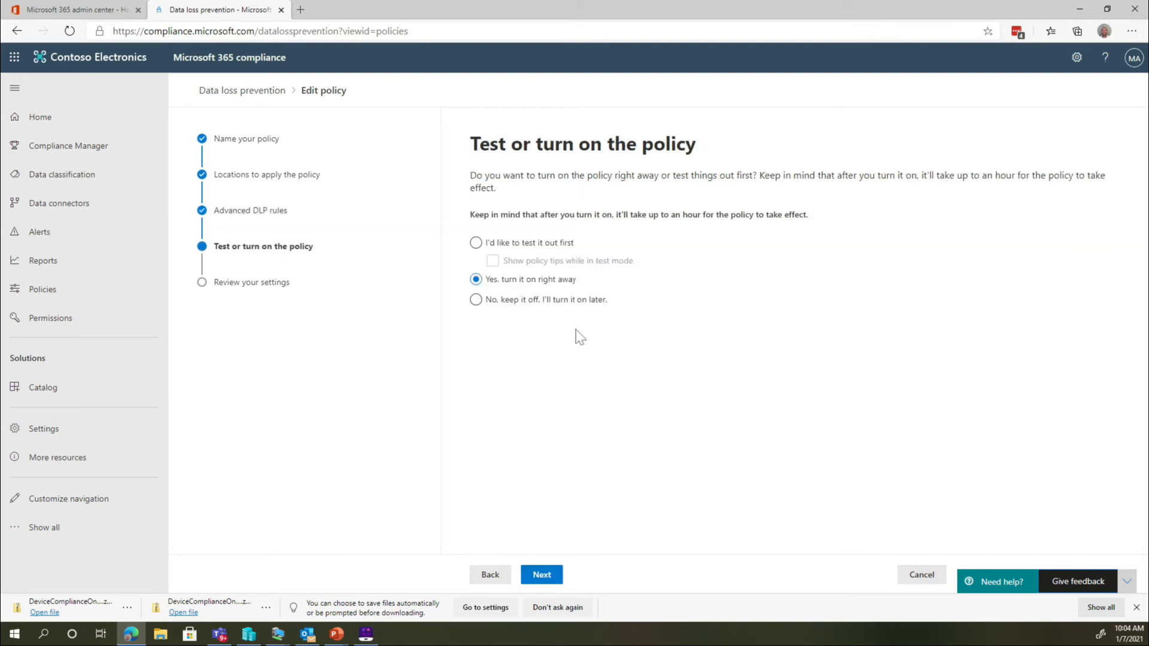
click(546, 244)
click(907, 578)
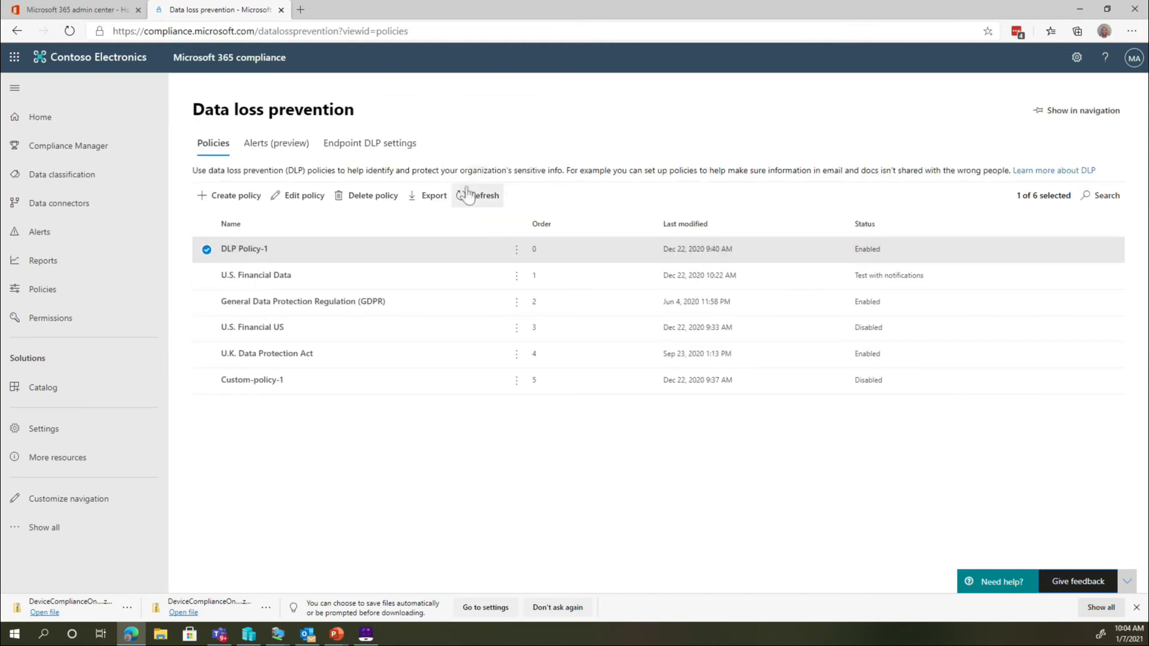
Open the Endpoint DLP settings and expand File path exclusions
click(407, 151)
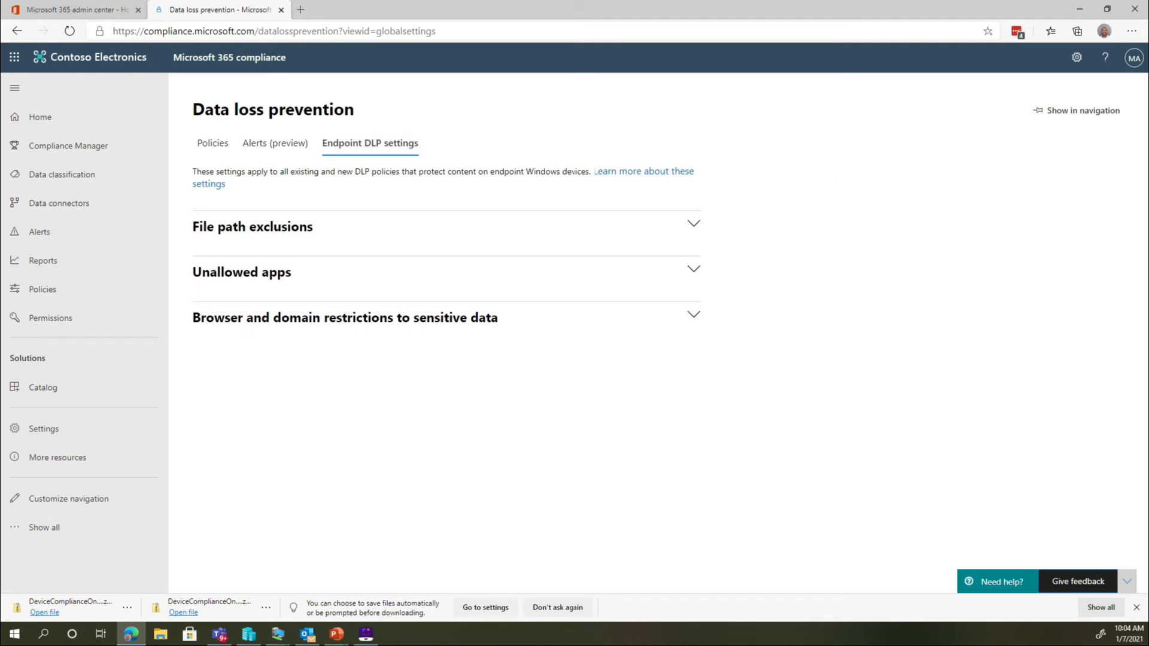
click(694, 230)
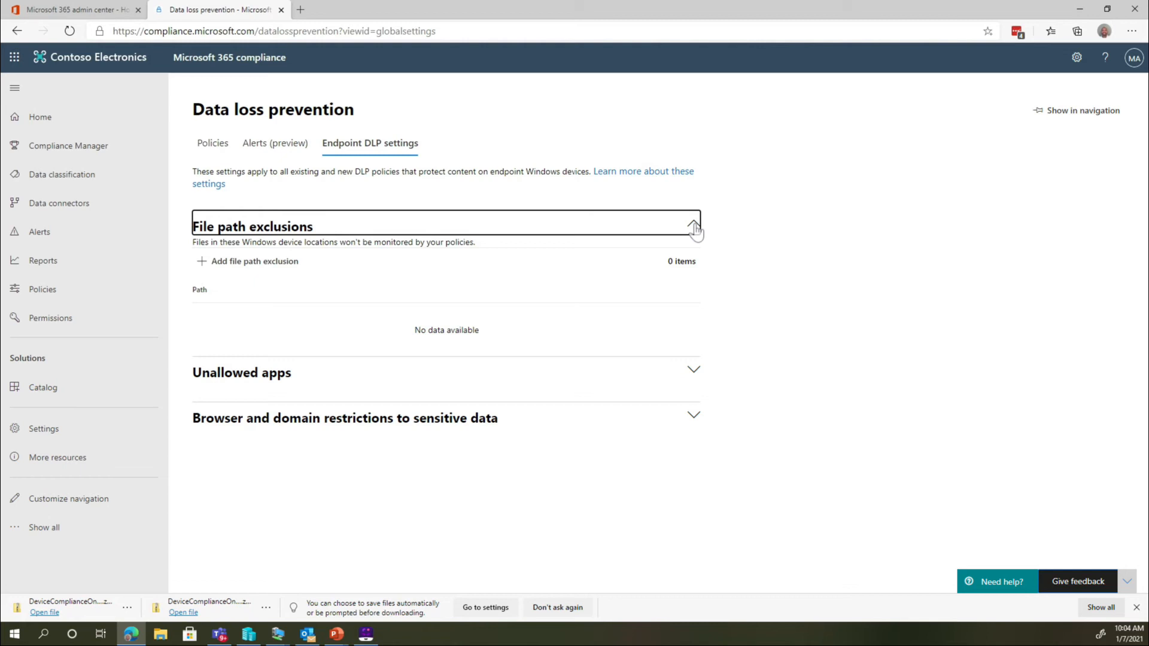
Expand the Unallowed apps and the Browser and domain restrictions to sensitive data sections and review their settings
click(694, 371)
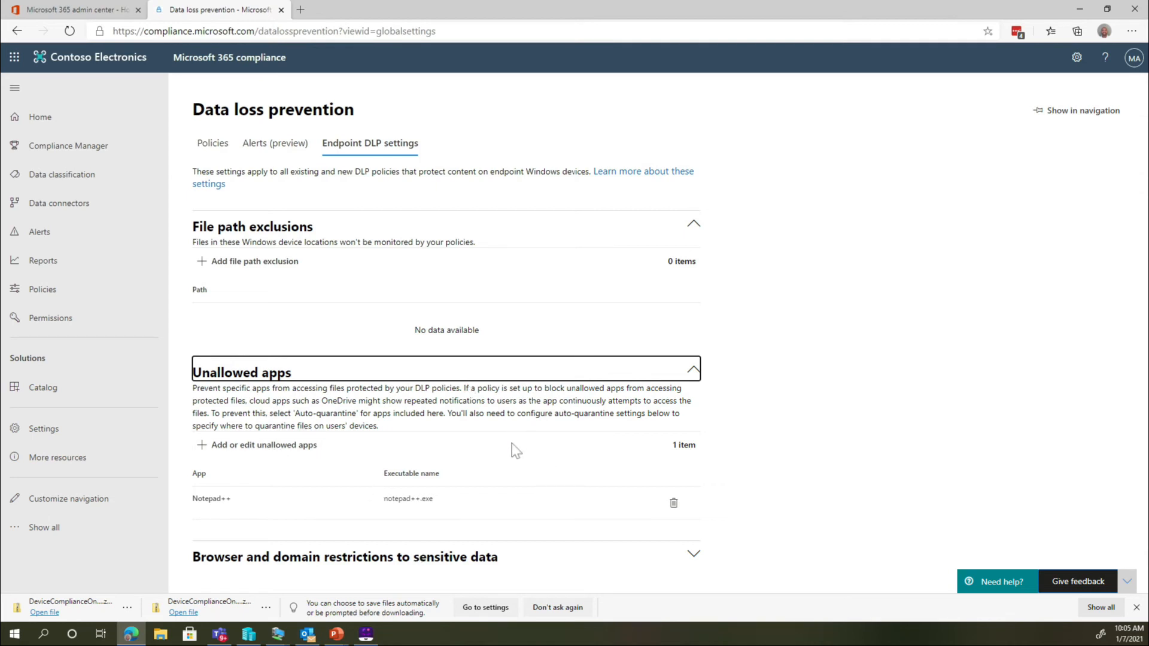
click(693, 556)
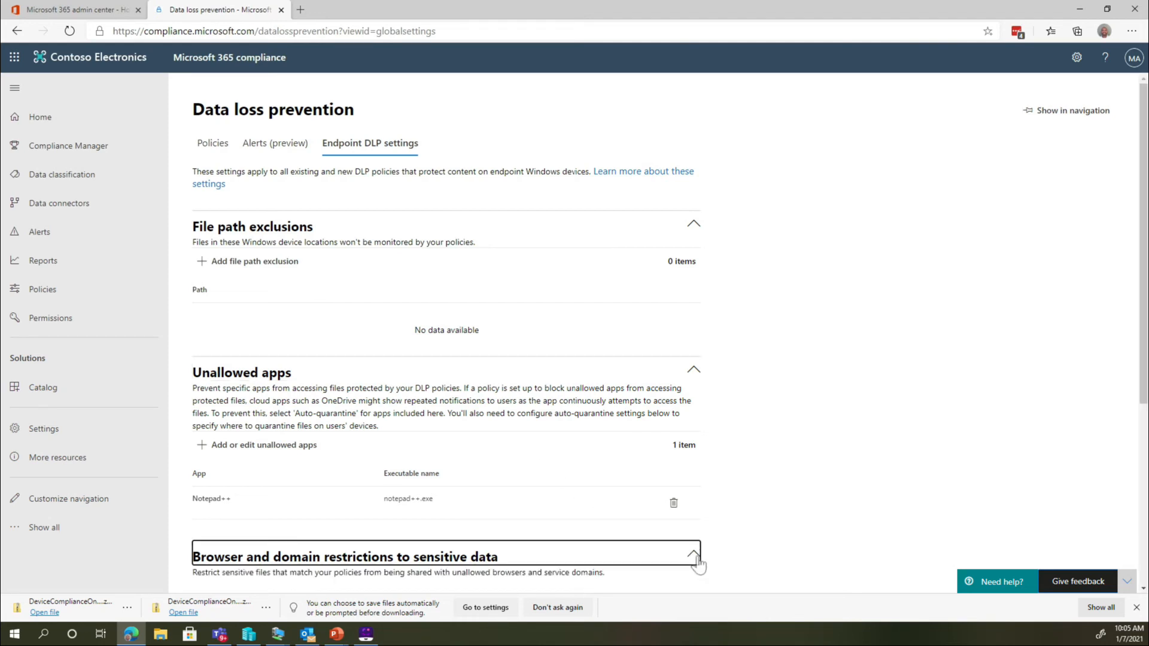
scroll(698, 562, down, 5)
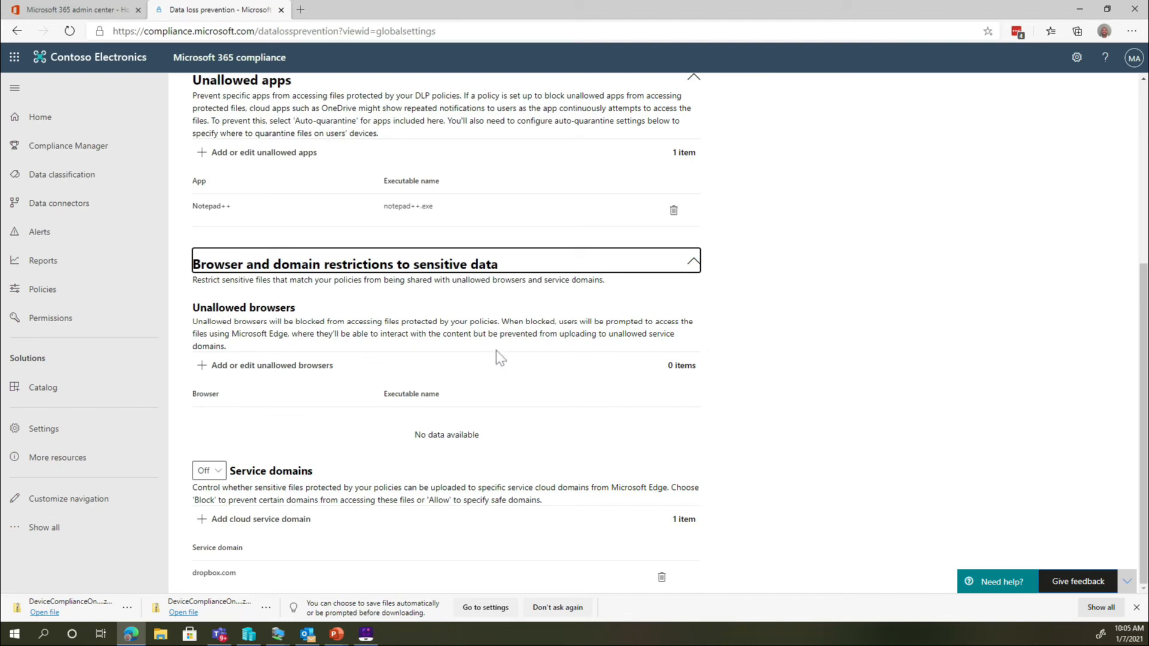
Look through the browsers that can be added as unallowed and leave the list without saving
click(284, 366)
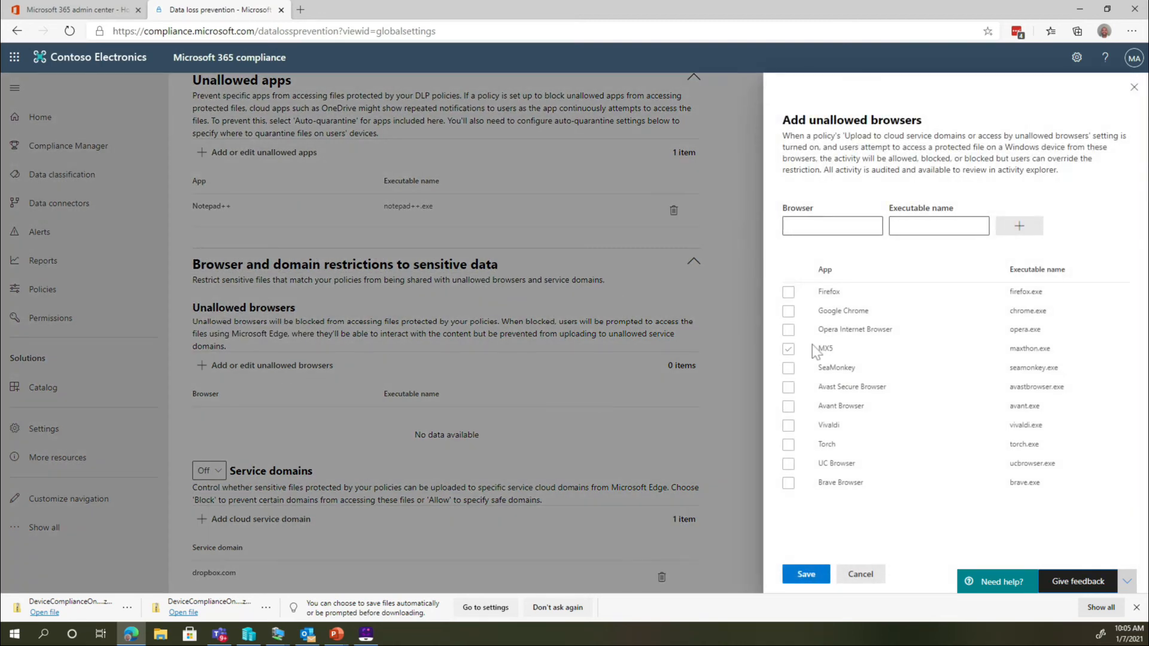
click(788, 368)
click(851, 578)
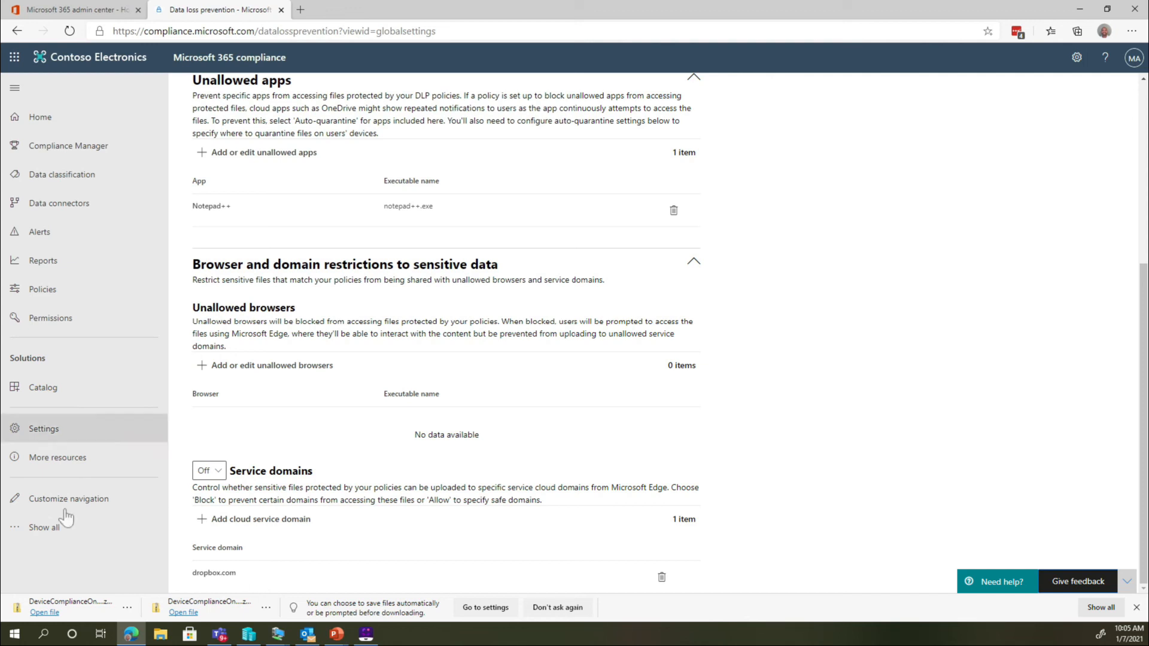
Open the Activity explorer under Data classification and check its date filter and activity chart
click(94, 182)
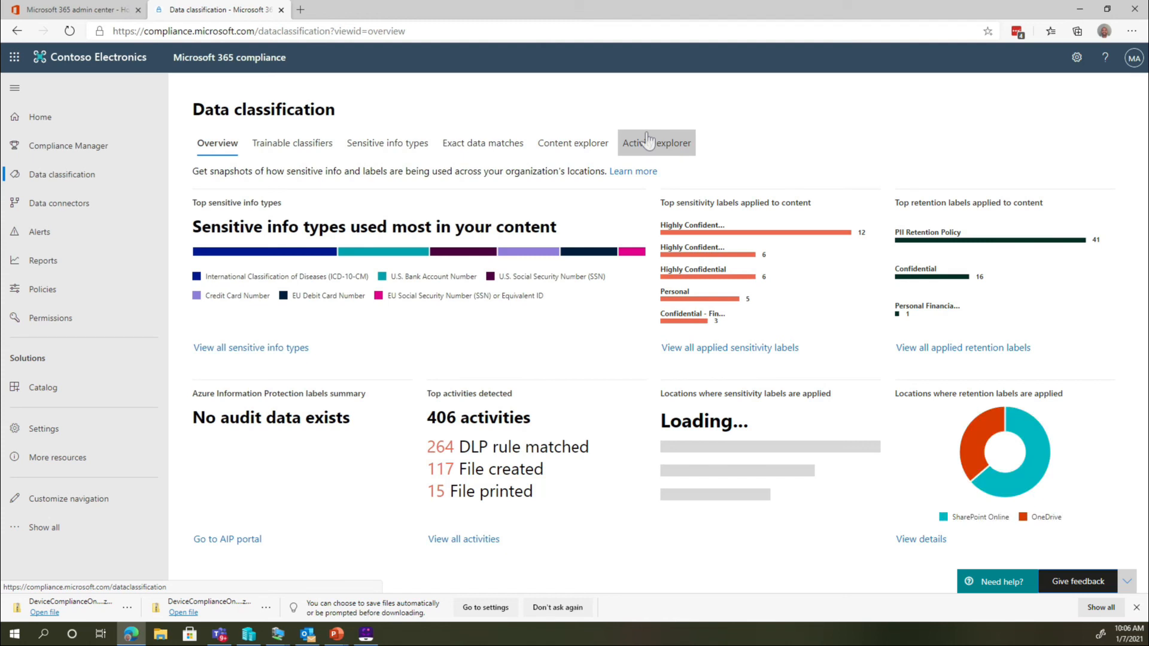
click(648, 141)
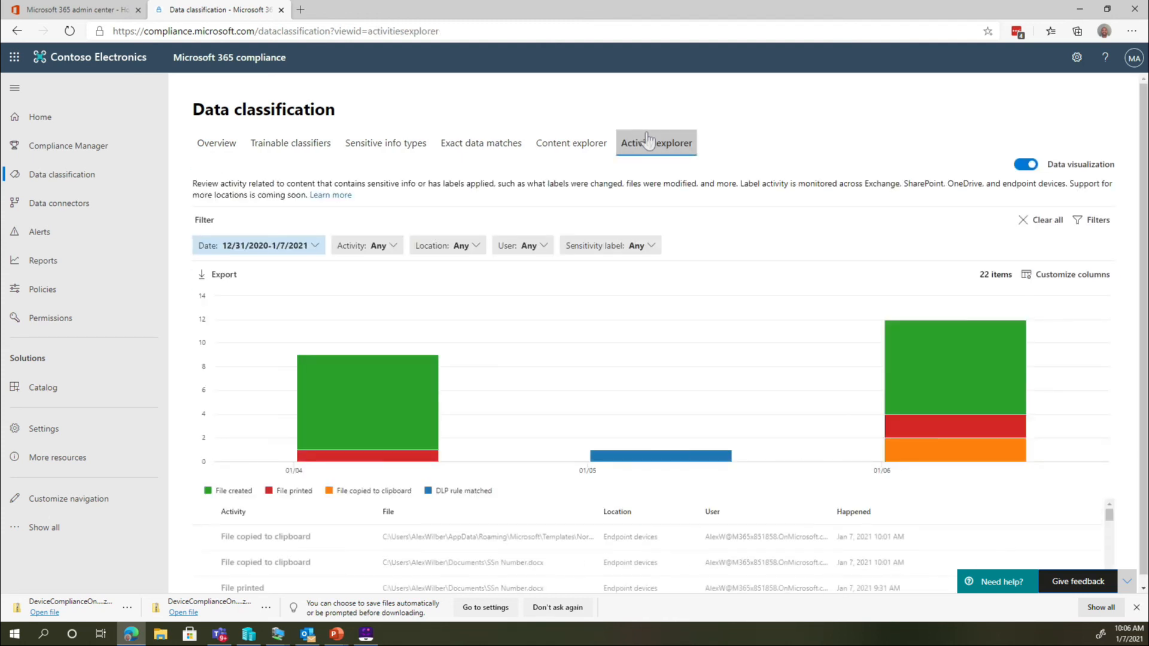
click(314, 246)
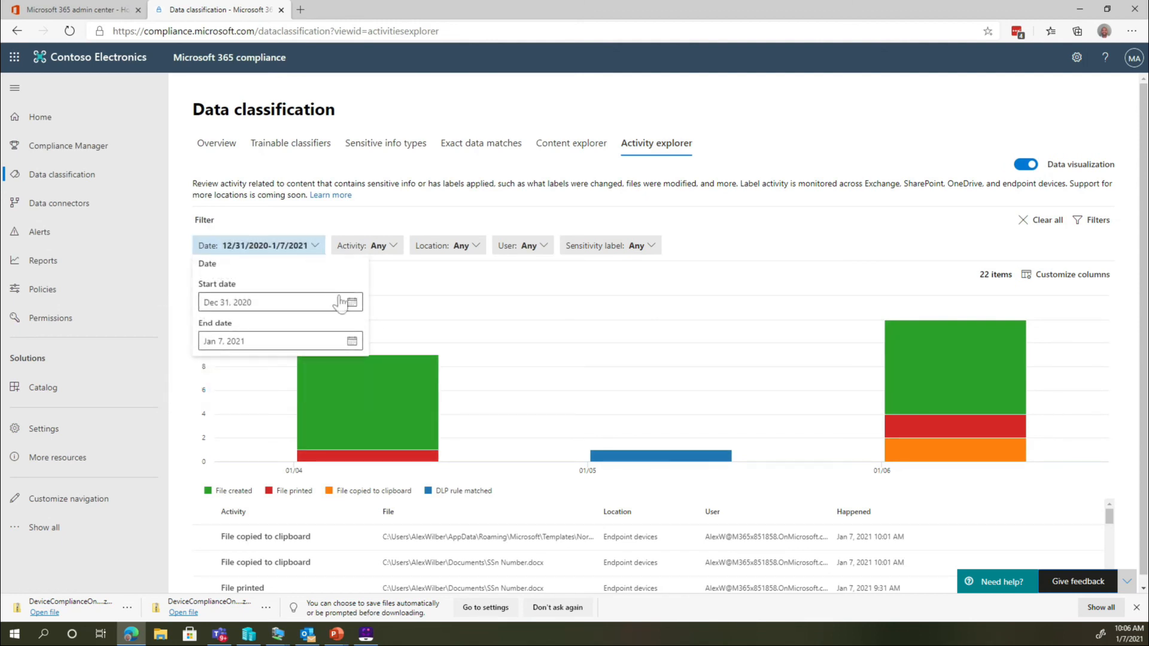
click(790, 201)
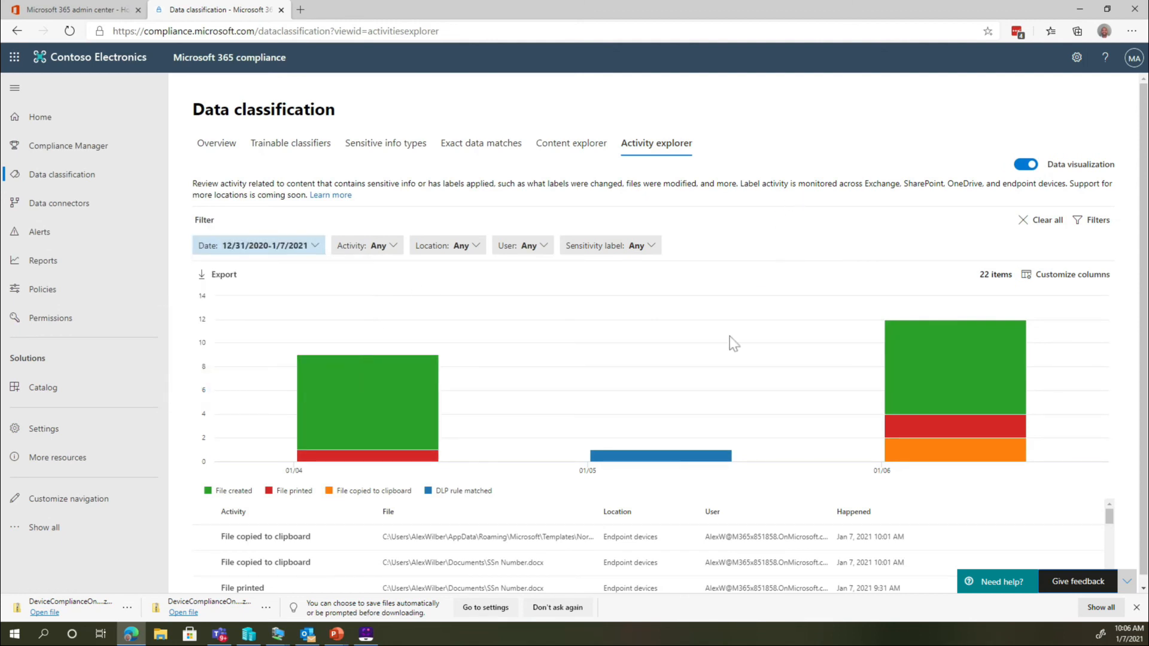
scroll(688, 395, down, 1)
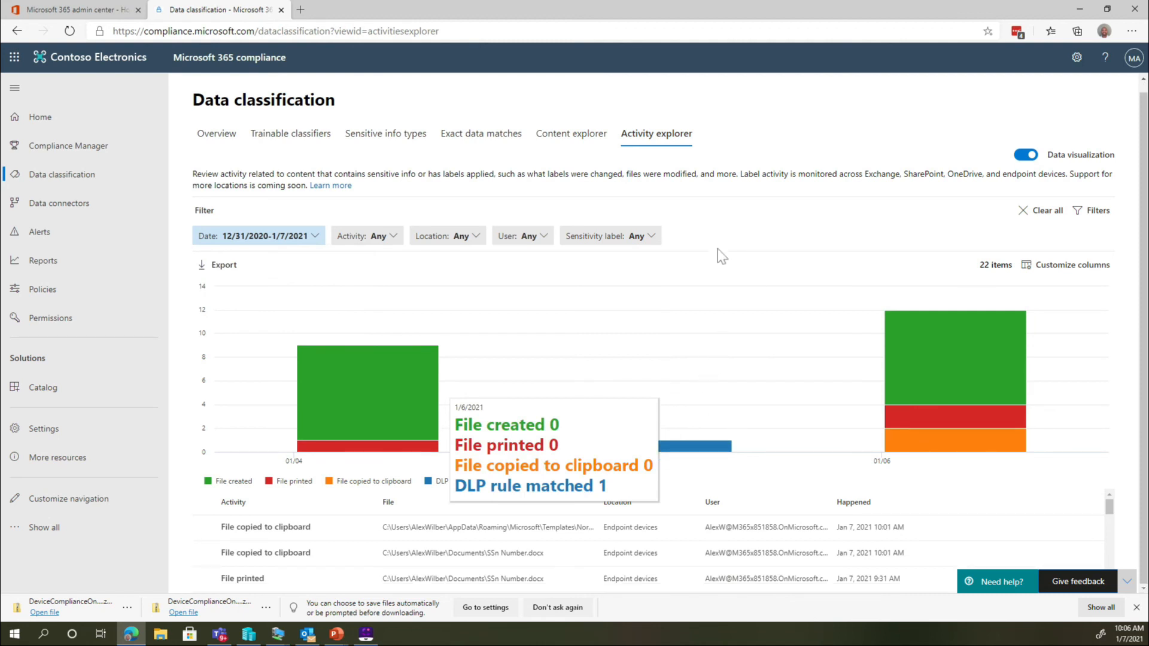
Set the start date of the activity filter to Dec 10, 2020 and apply it
click(316, 237)
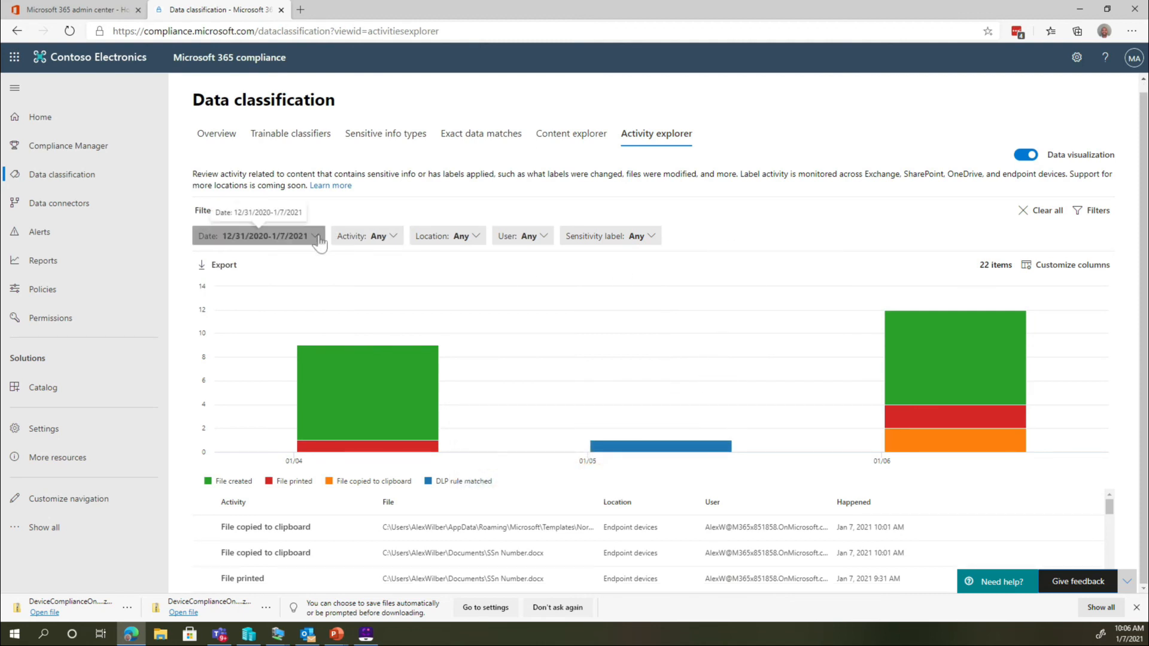
click(337, 294)
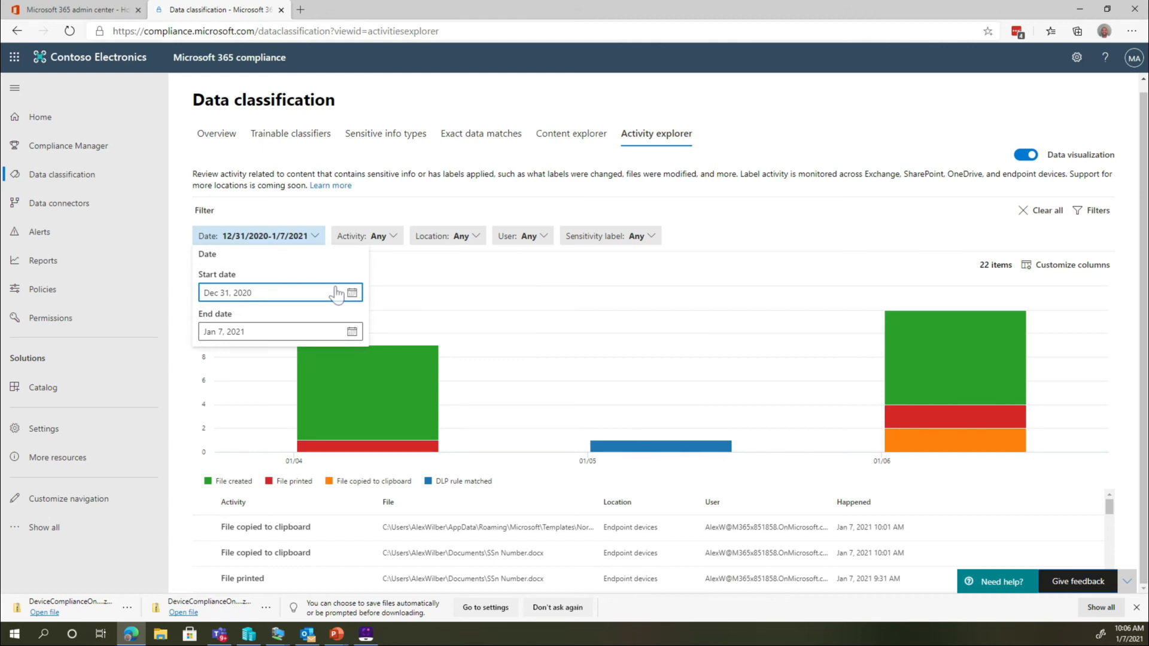
click(352, 293)
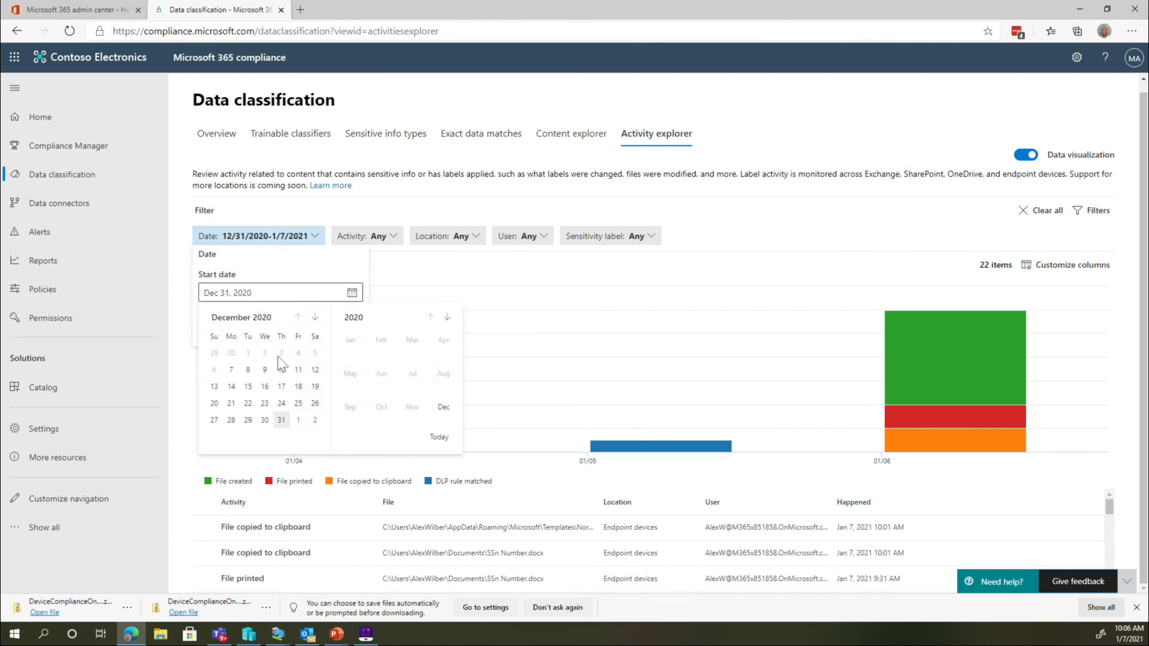
click(281, 369)
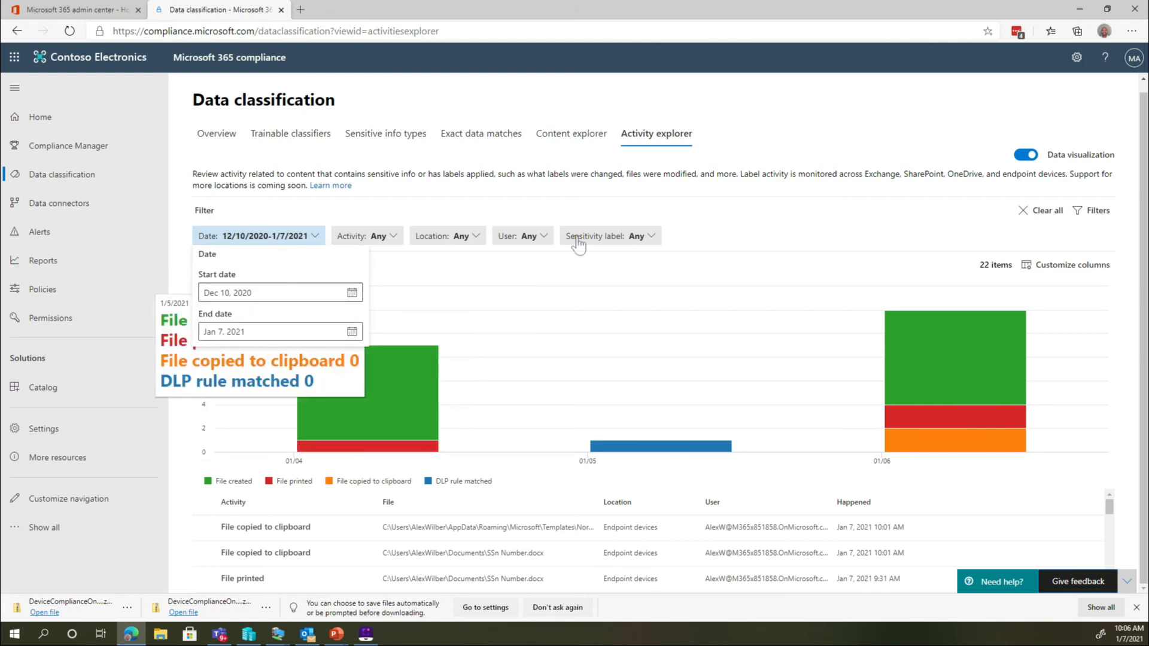
click(698, 215)
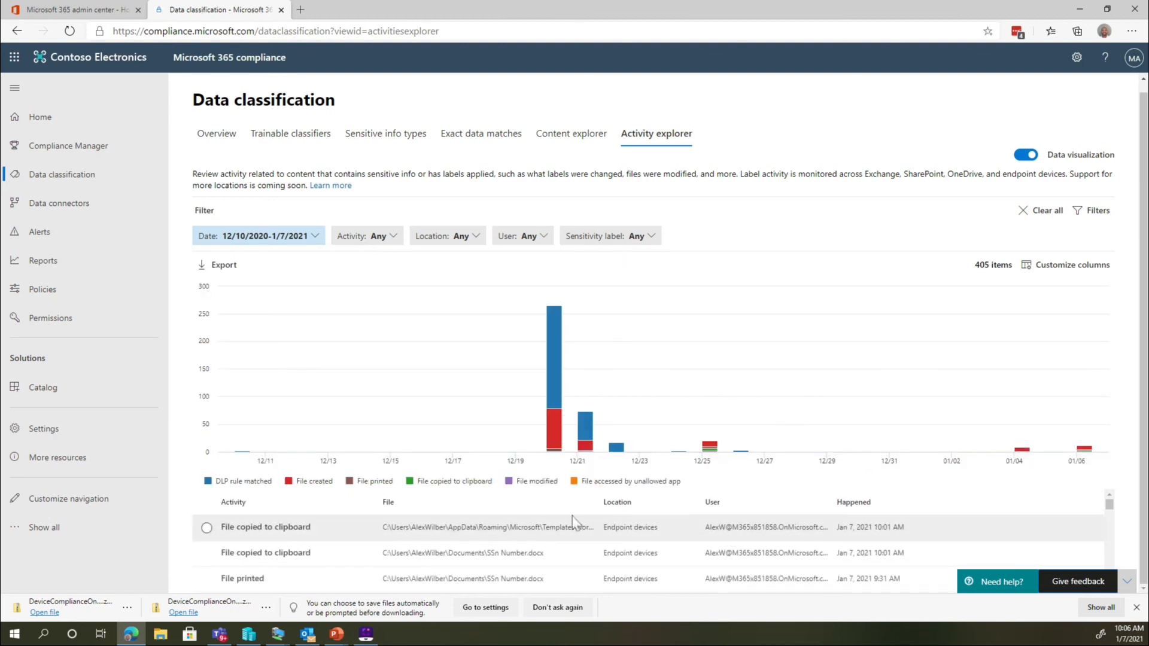
Open the File printed activity for SSn Number.docx, review its activity, item and location details, and close it
scroll(443, 539, down, 1)
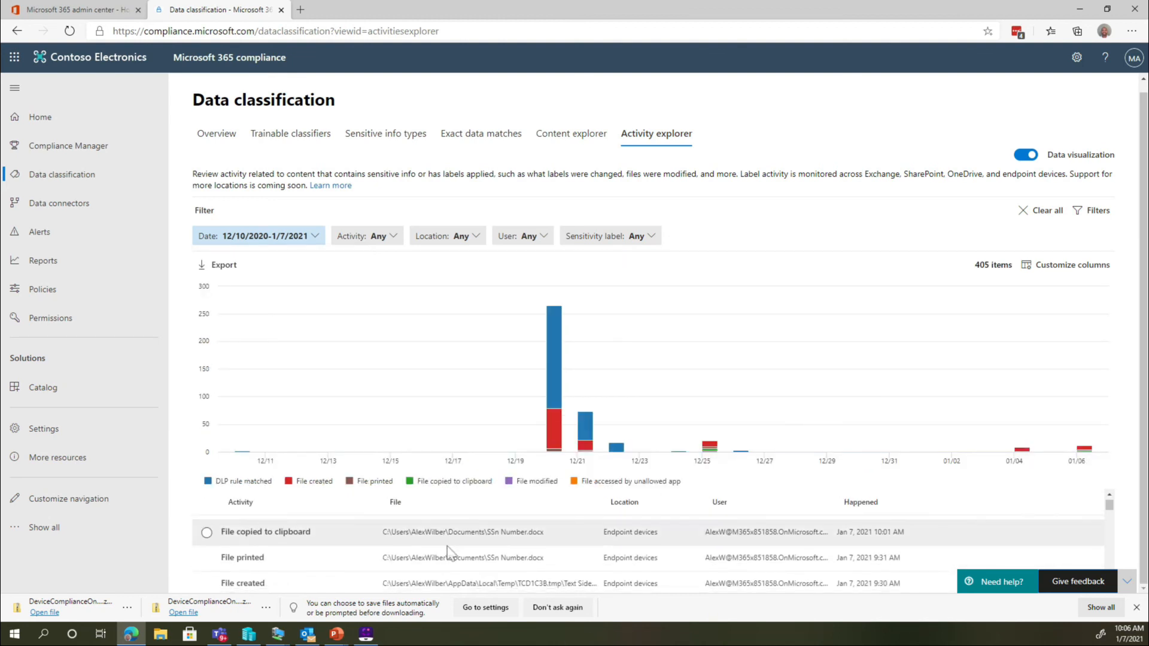
click(451, 557)
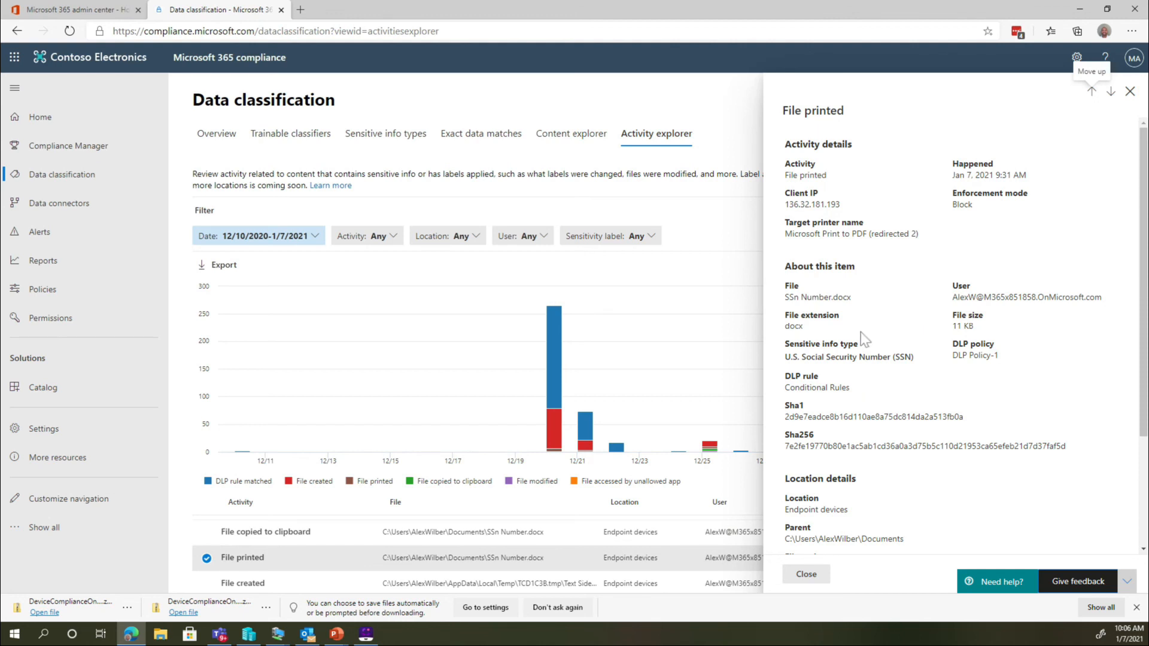
scroll(862, 331, down, 1)
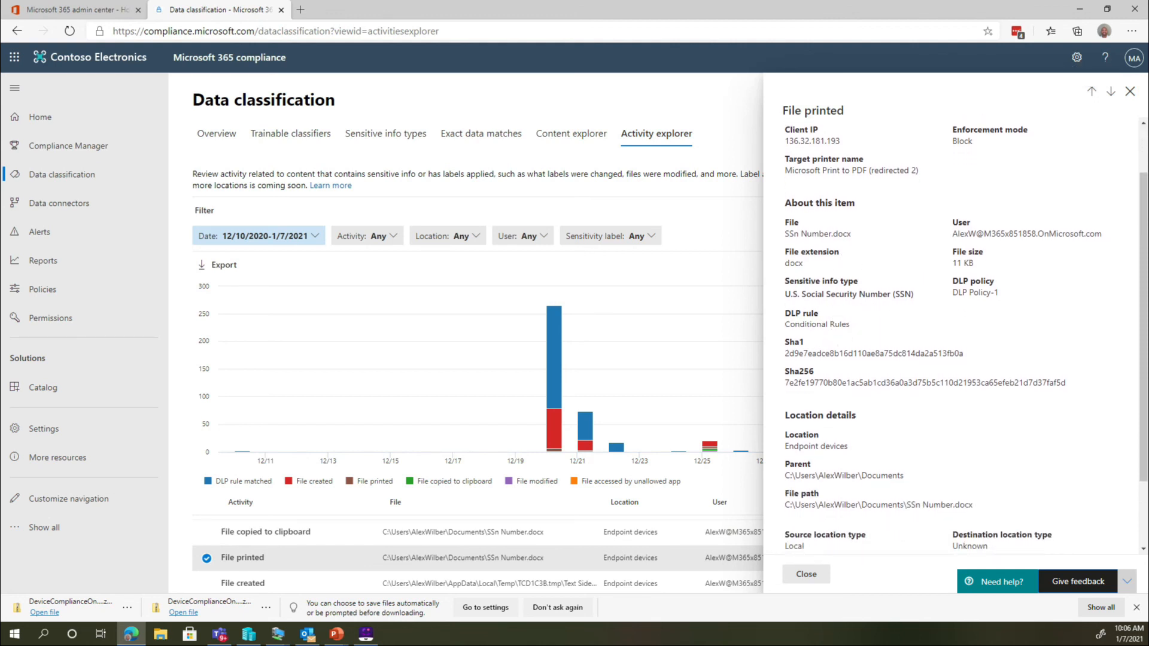
scroll(954, 329, up, 2)
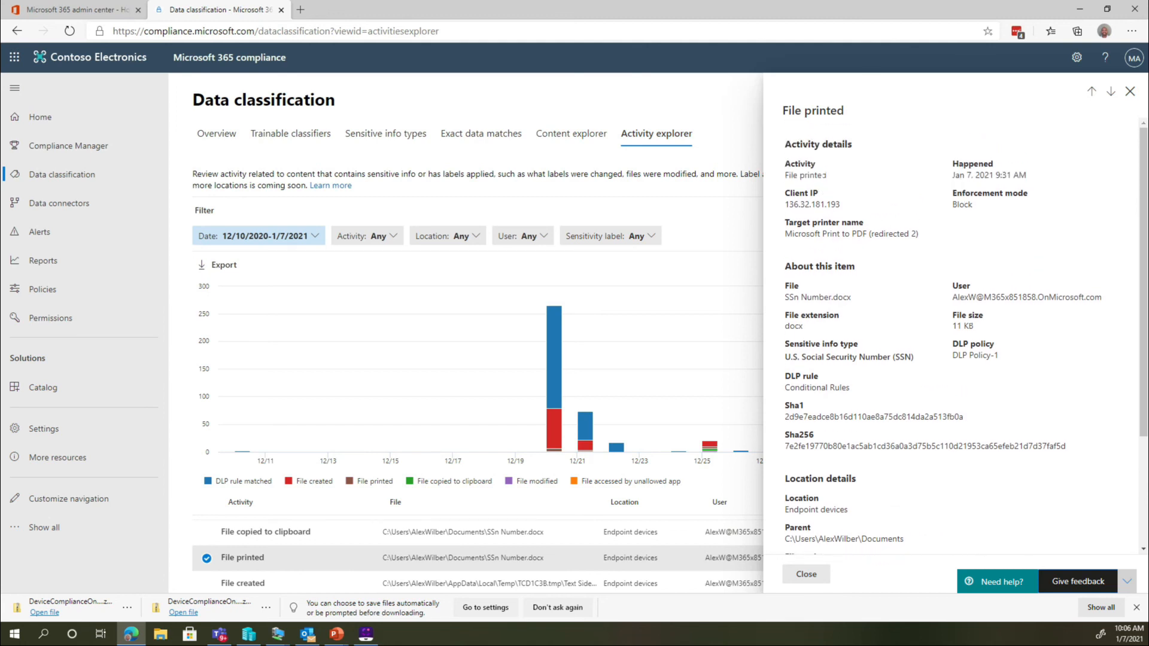
scroll(902, 379, down, 3)
scroll(863, 515, down, 2)
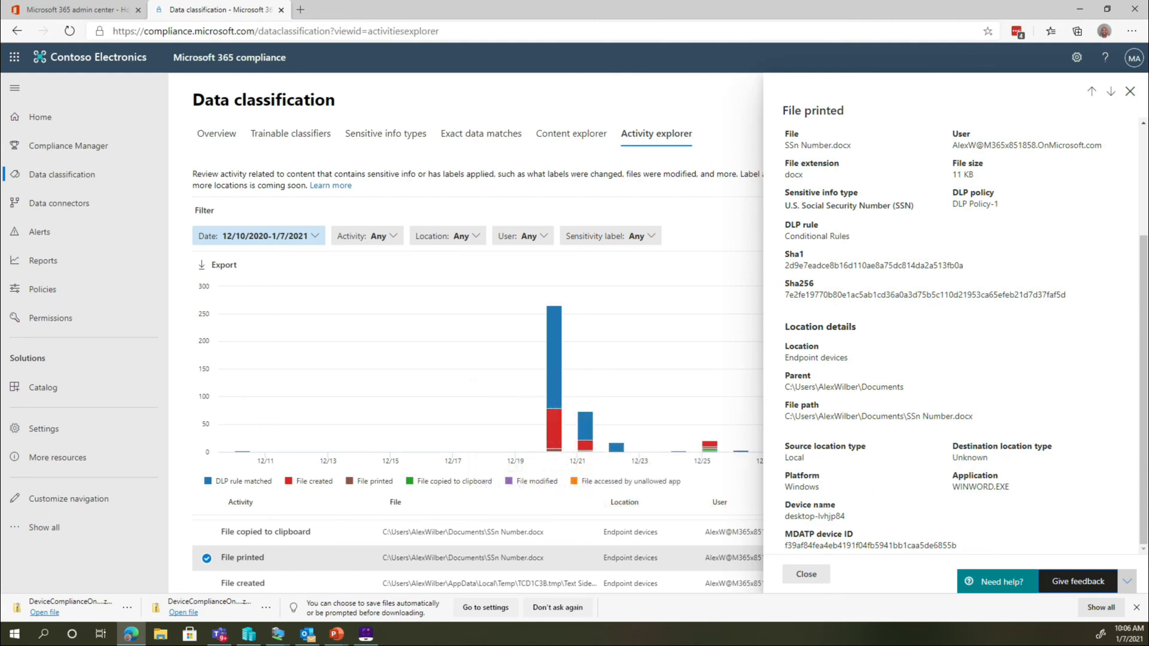
scroll(824, 377, up, 5)
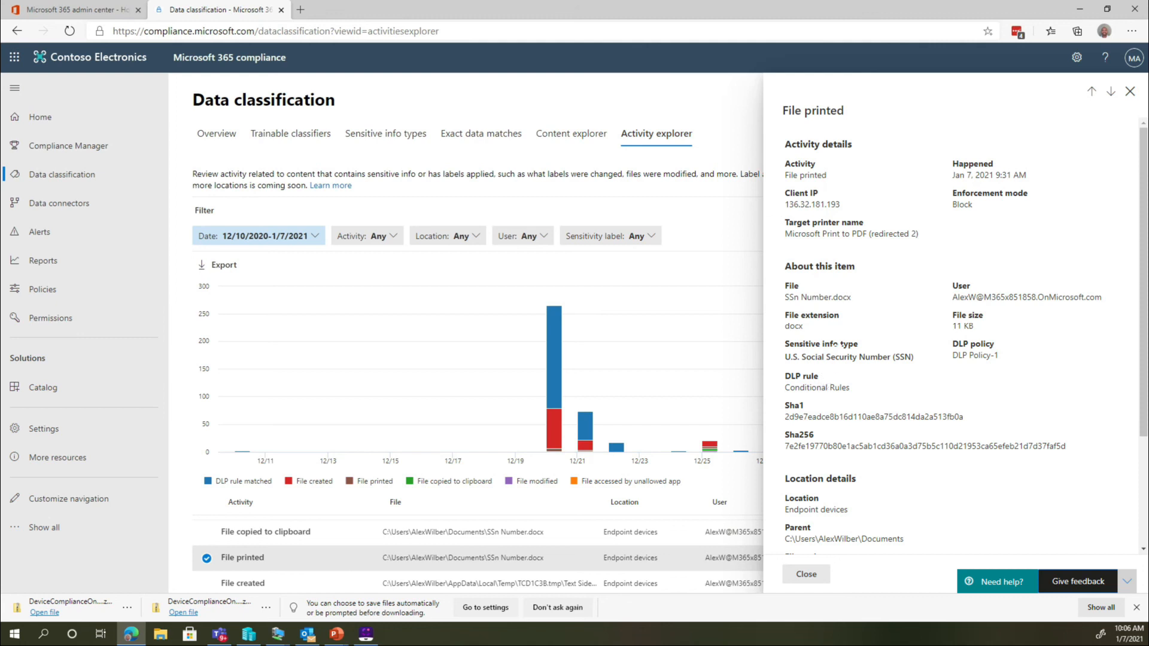
click(1129, 92)
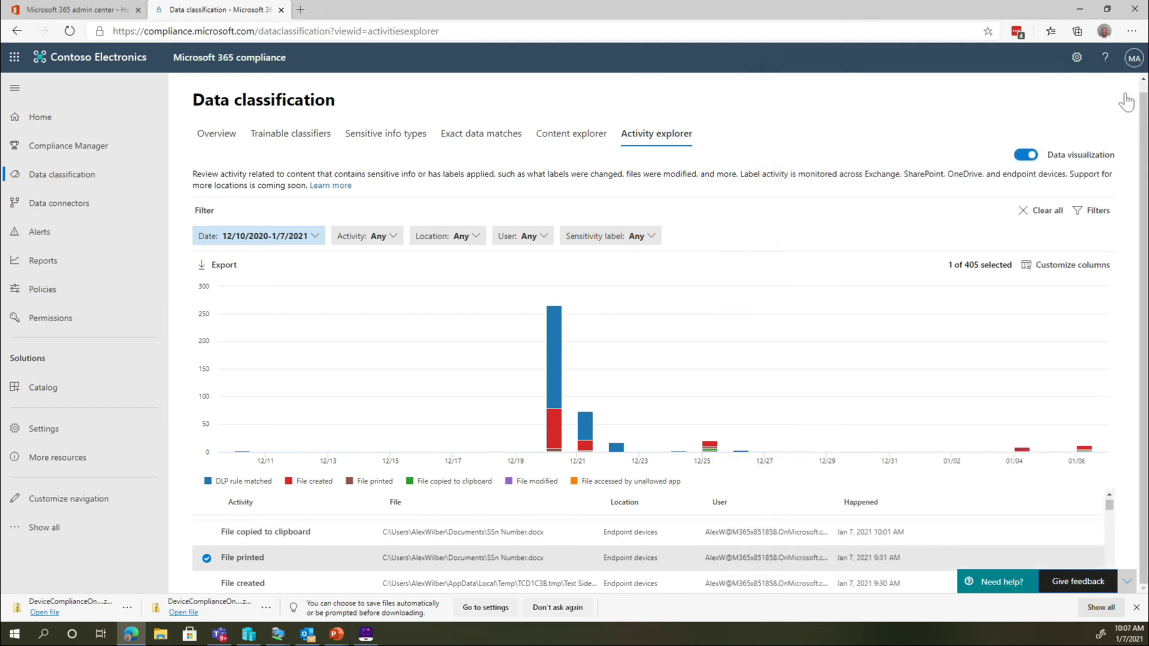
In the Content explorer, drill into the SharePoint files containing U.S. Social Security Number (SSN) and open Customer Data.xlsx in source view
click(587, 144)
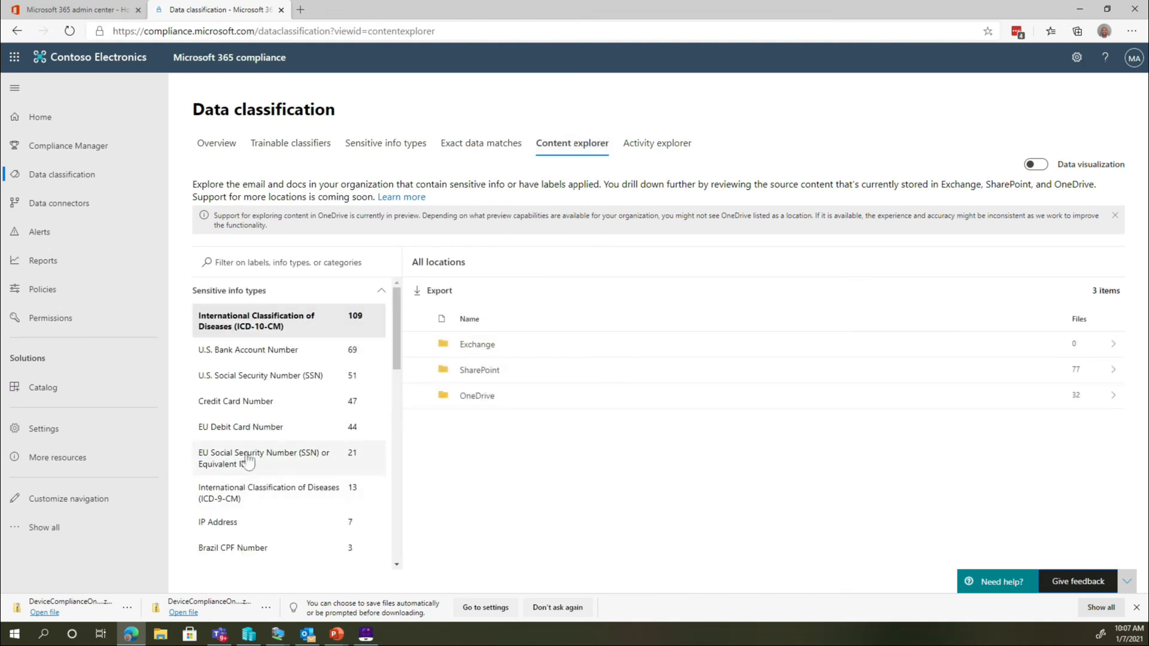
click(259, 386)
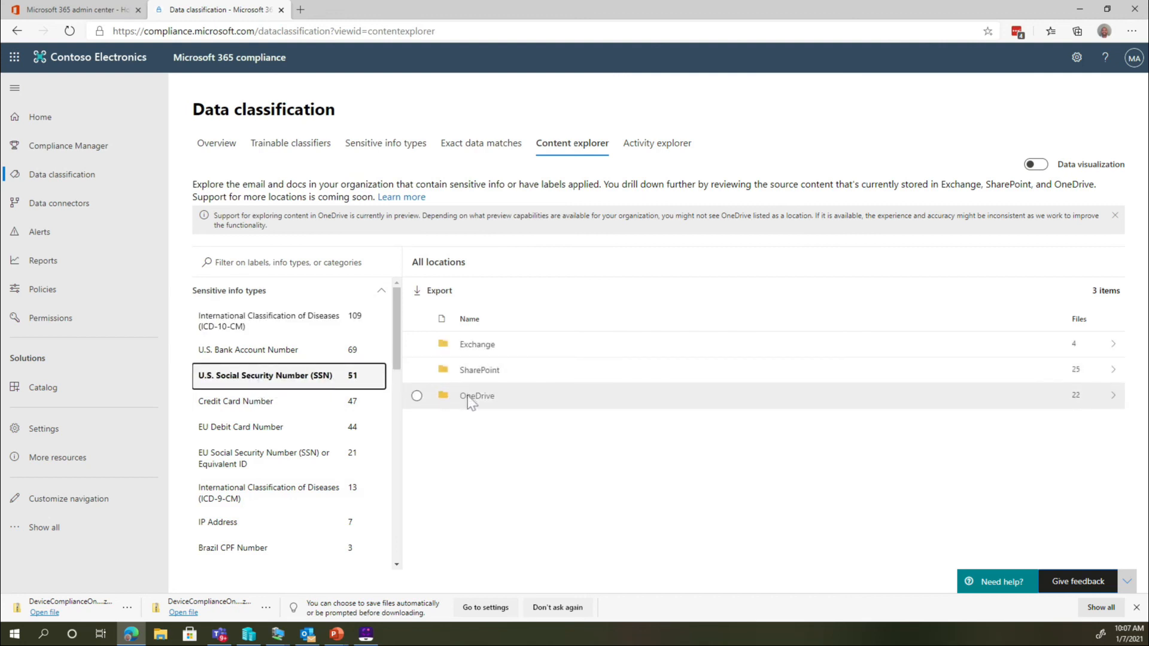
click(478, 371)
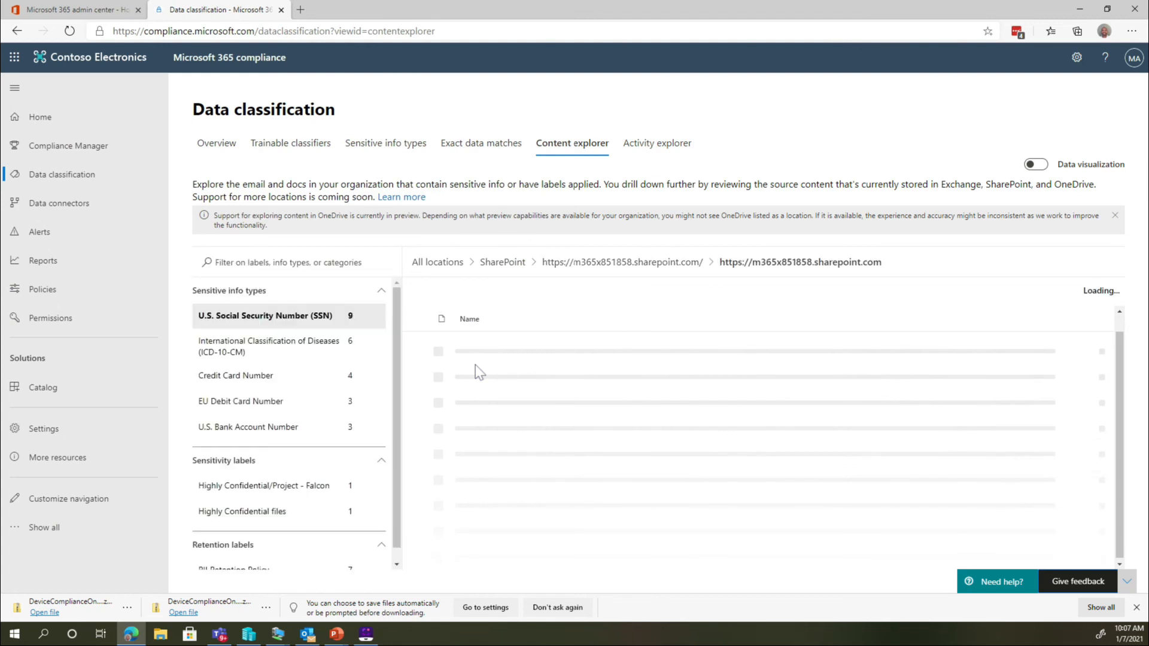
click(475, 366)
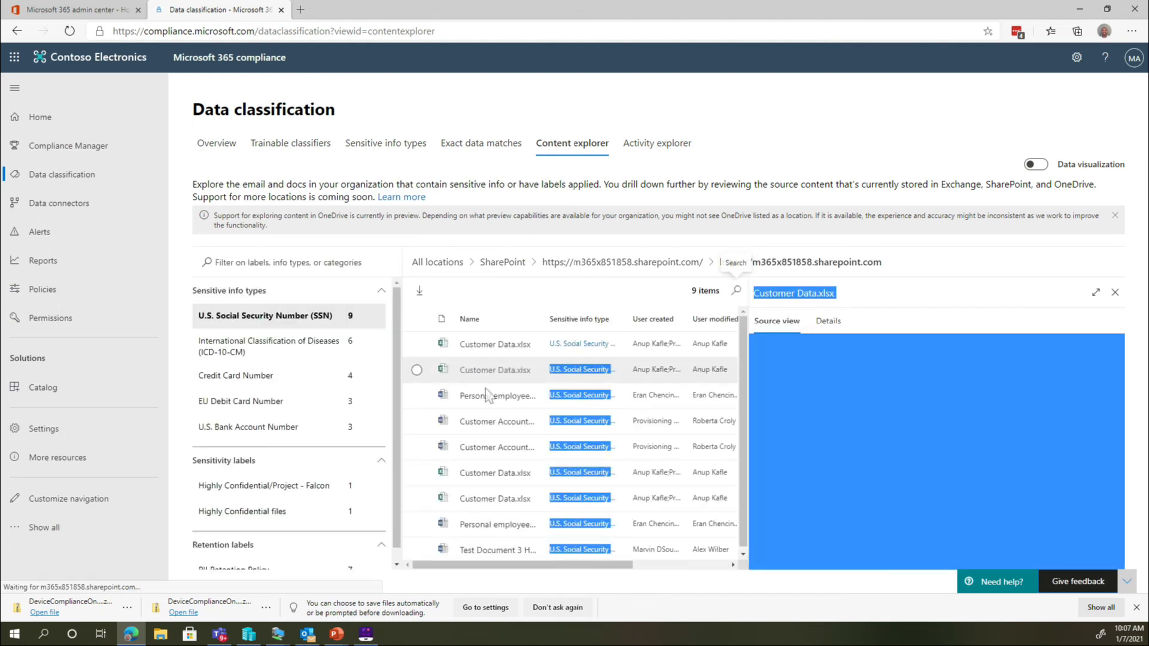